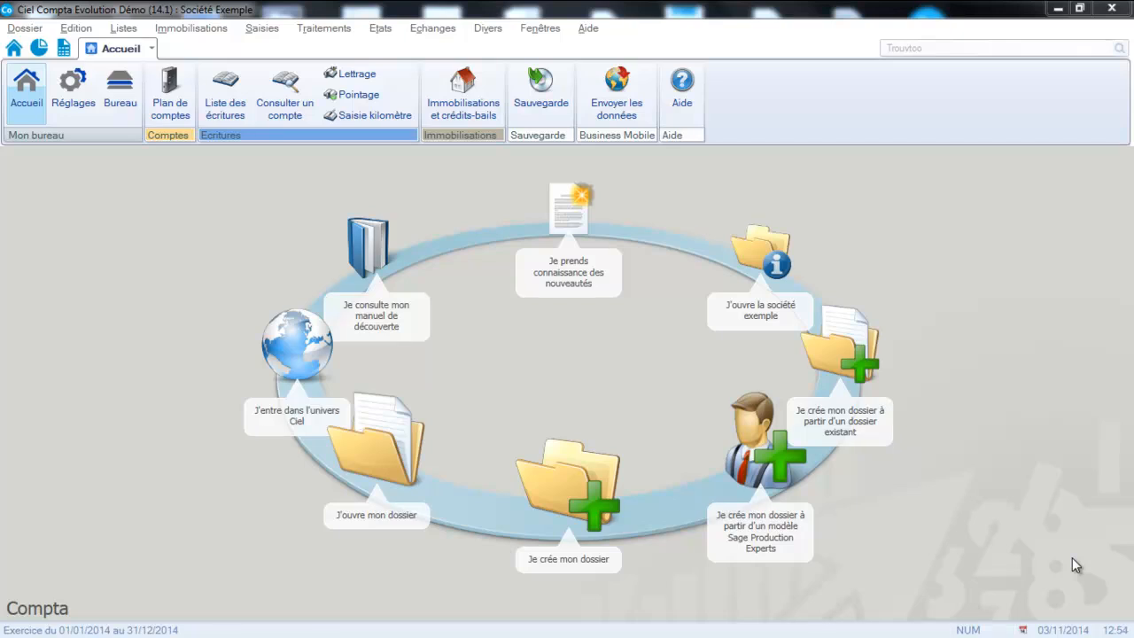
Open the company parameters and select SA as the legal form in the additional company details
click(24, 28)
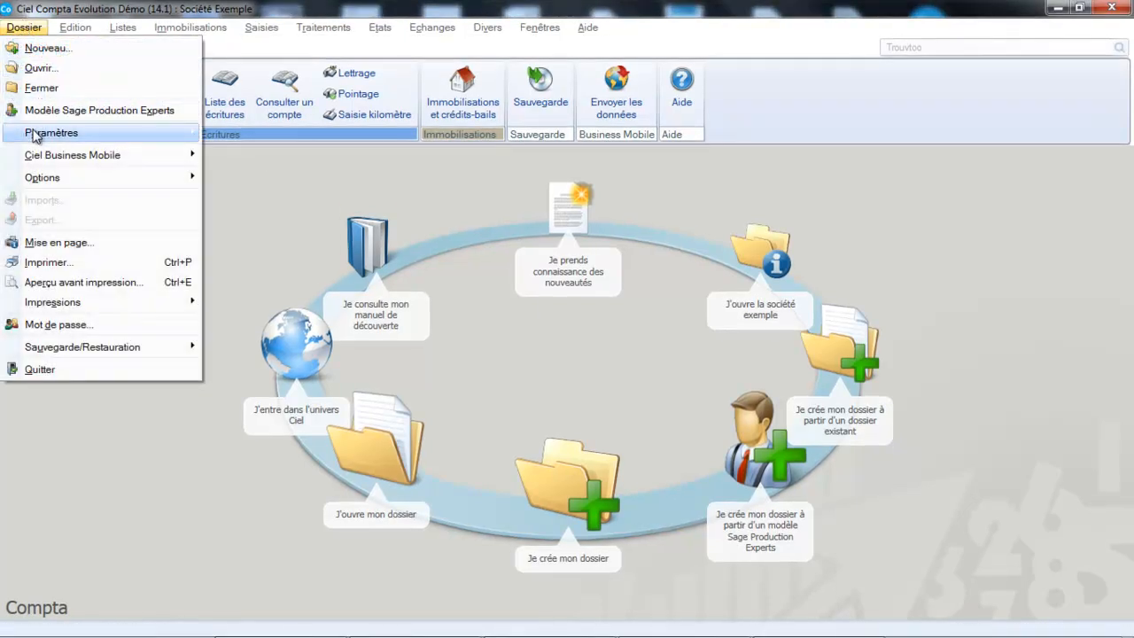
mouse_move(35, 135)
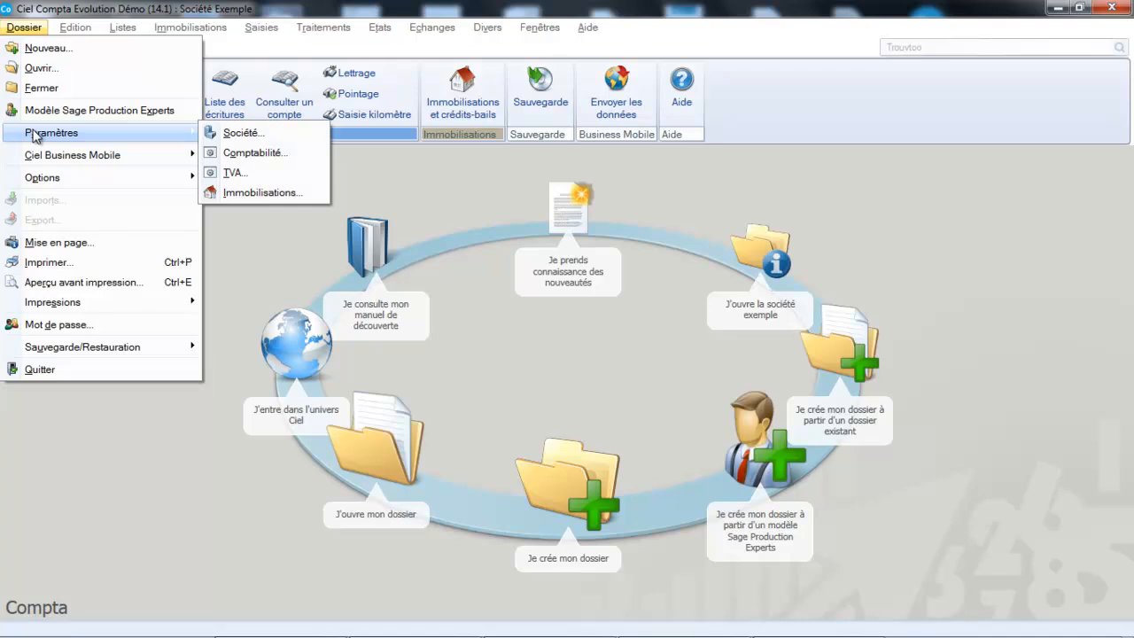
click(241, 132)
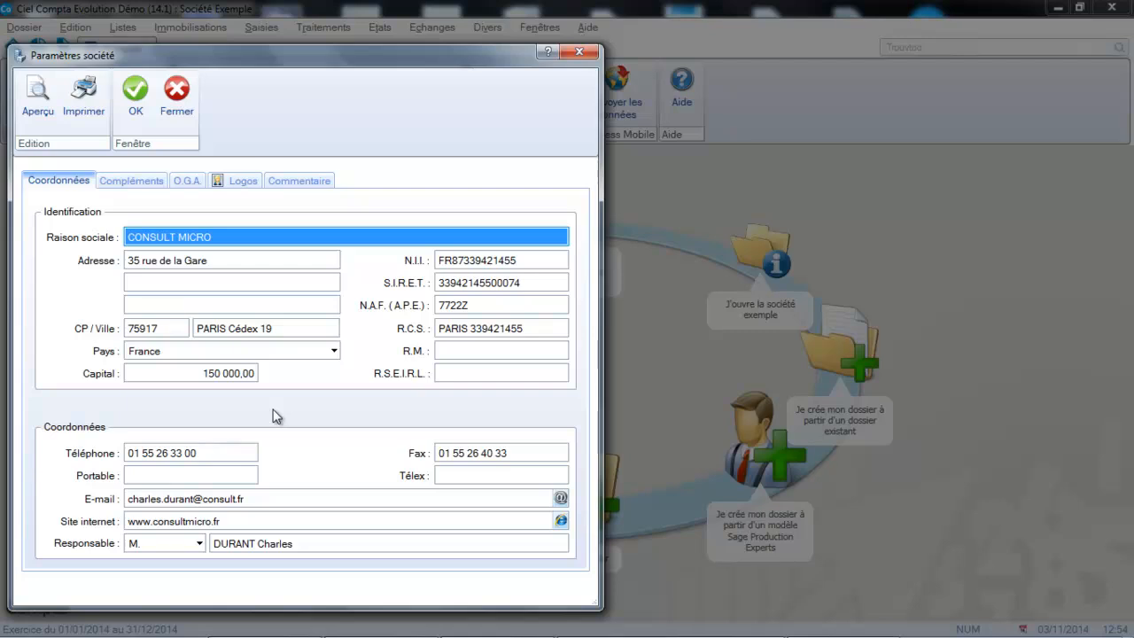
click(132, 182)
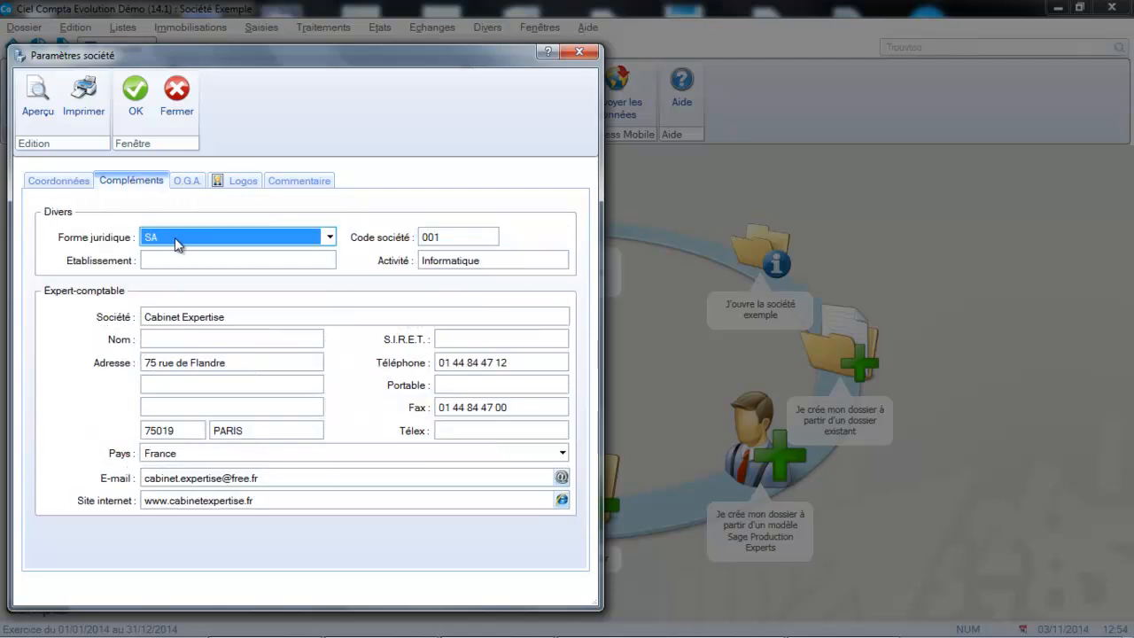
click(329, 237)
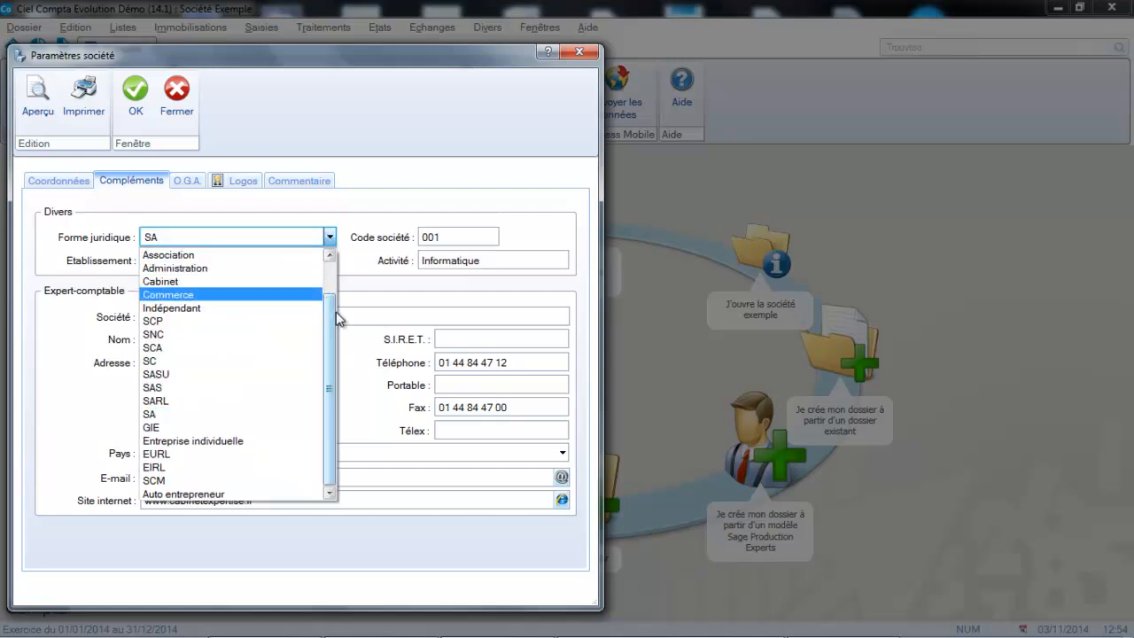
drag(330, 320, 328, 276)
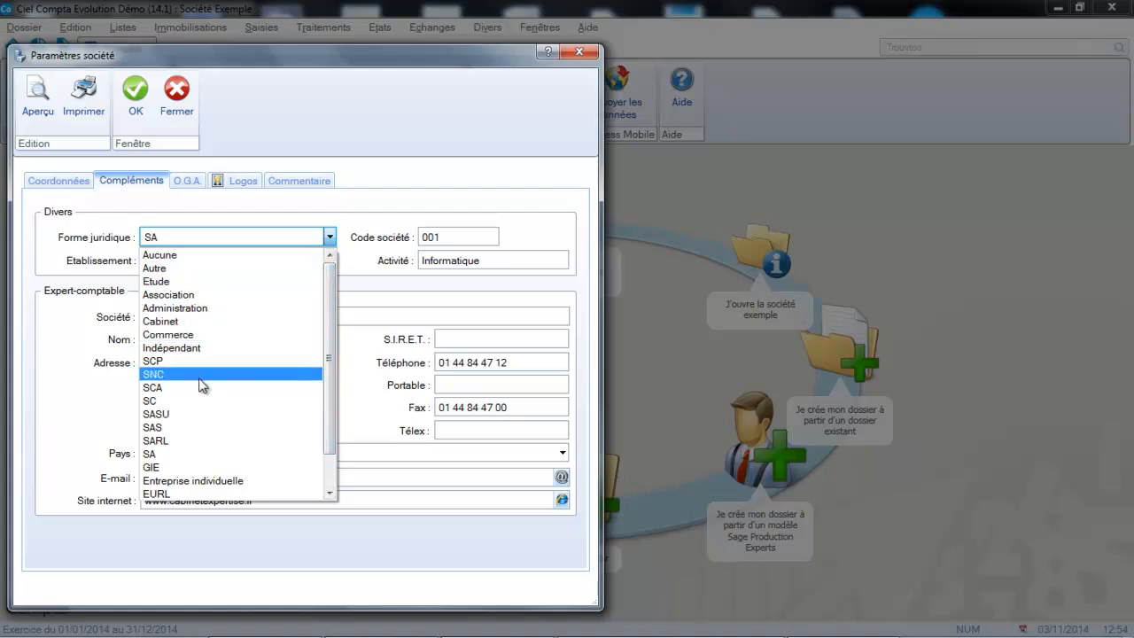
click(165, 454)
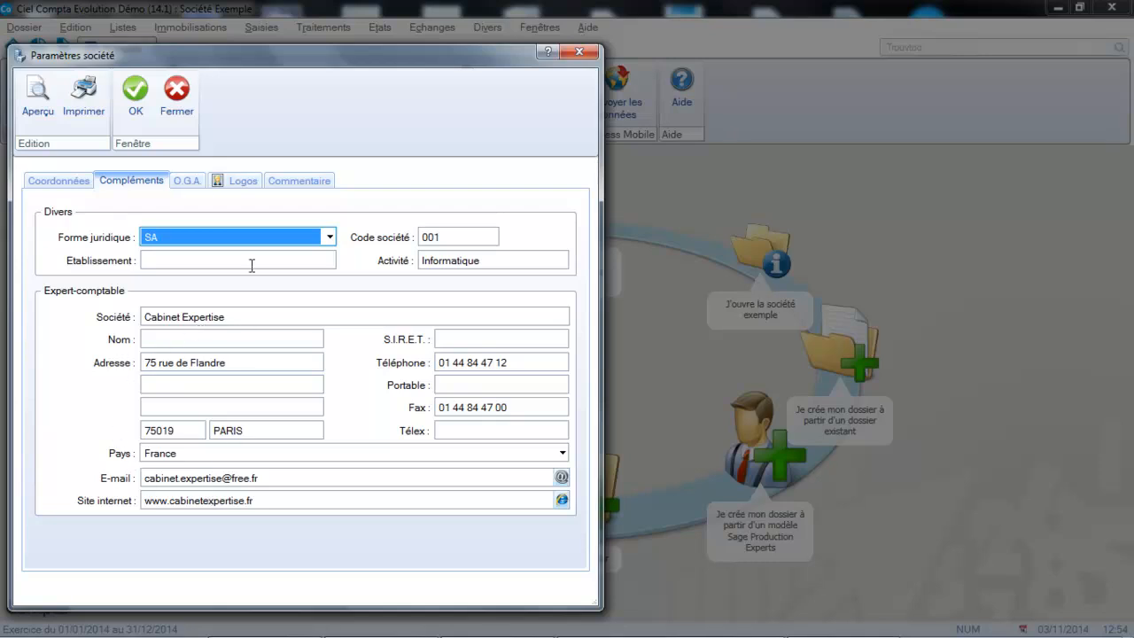
Review the company's O.G.A. details, logos and comment, and validate the company parameters
click(186, 184)
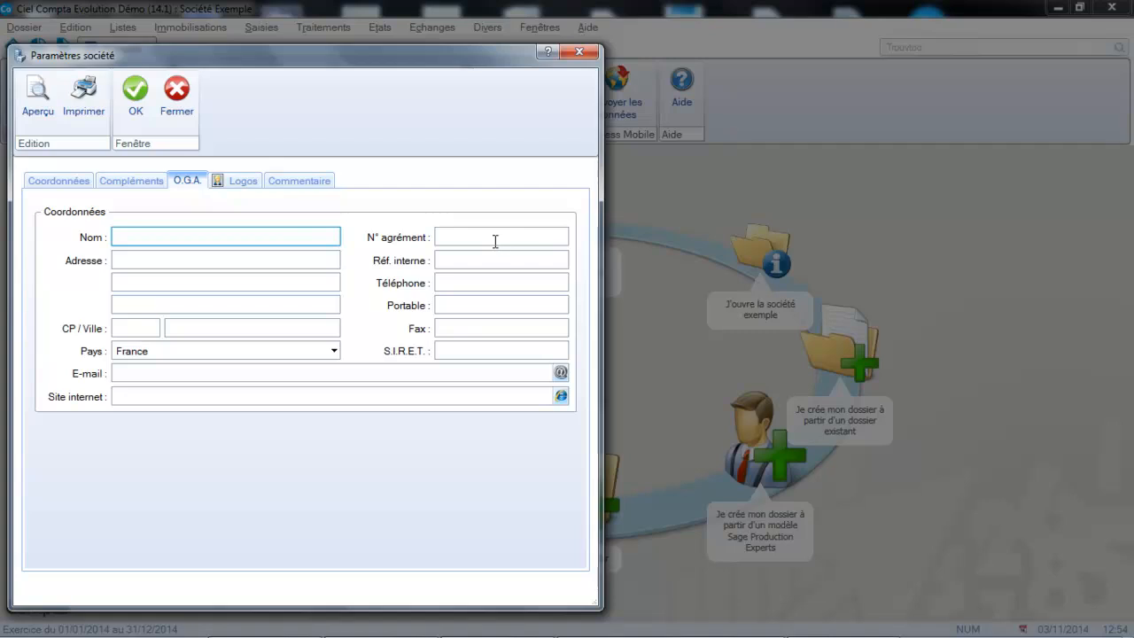
click(243, 184)
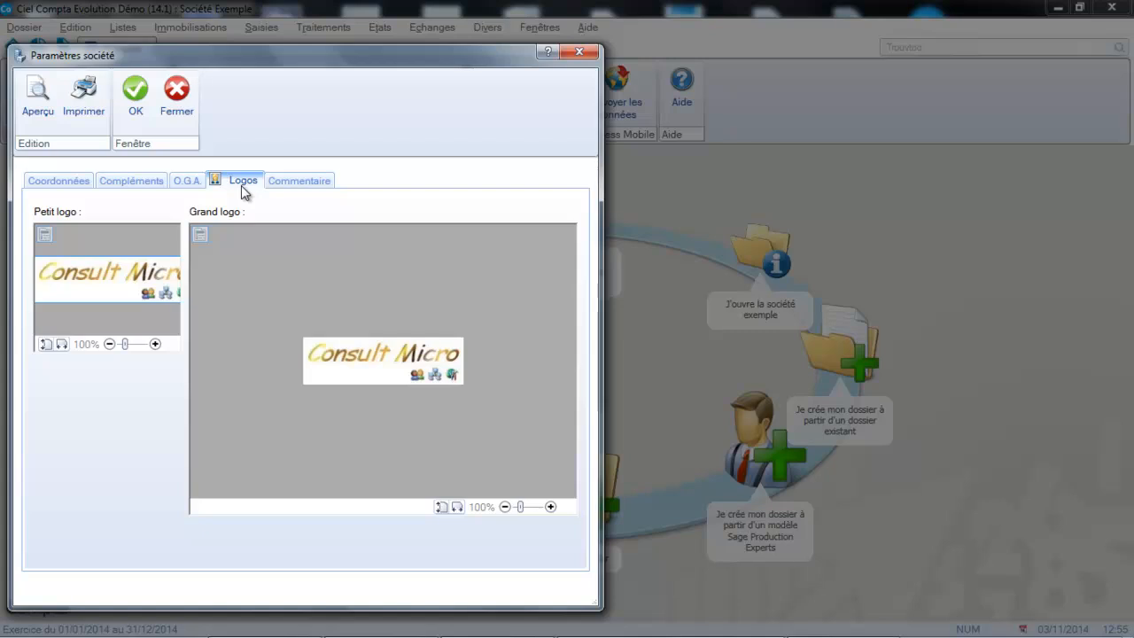
click(280, 185)
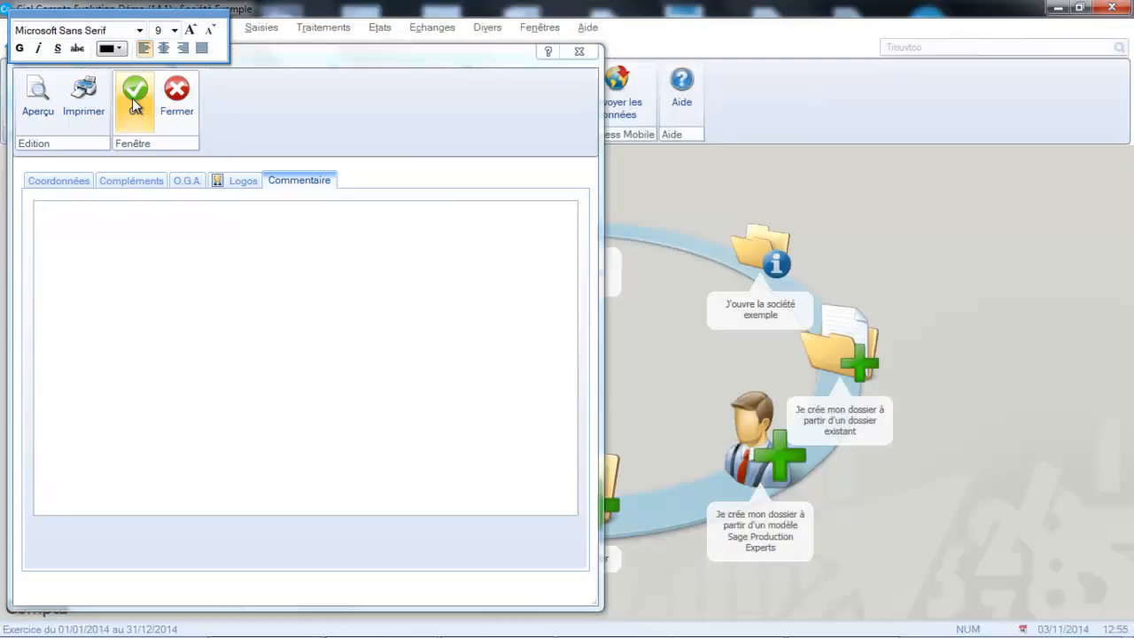
click(135, 102)
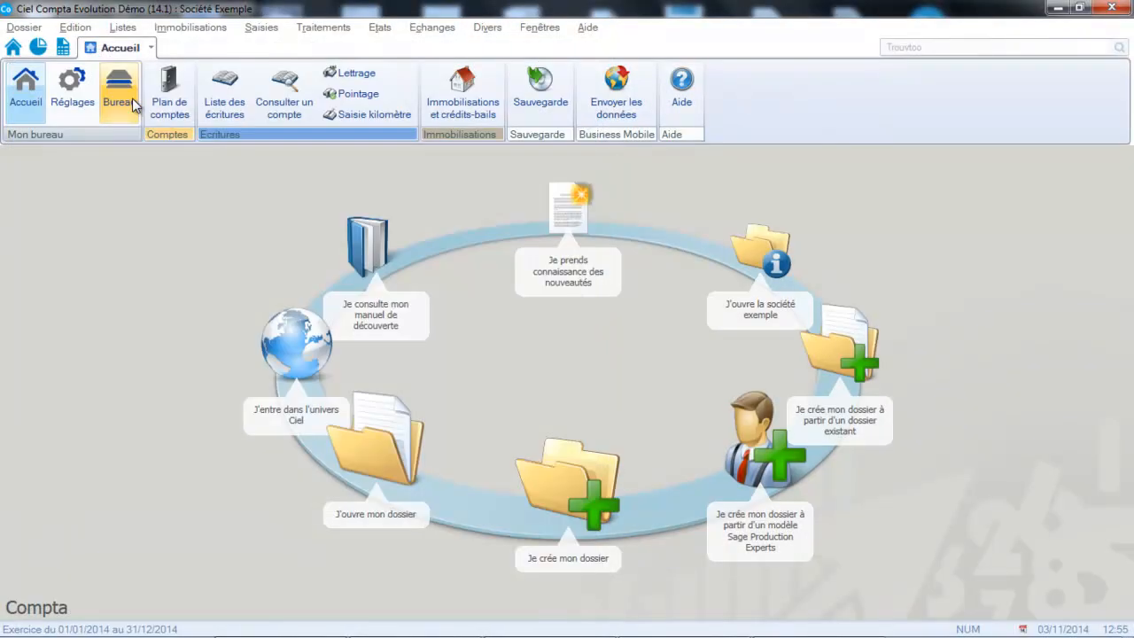
Open the accounting parameters and set the start of the entry period to 01/11/2014
click(27, 28)
mouse_move(34, 134)
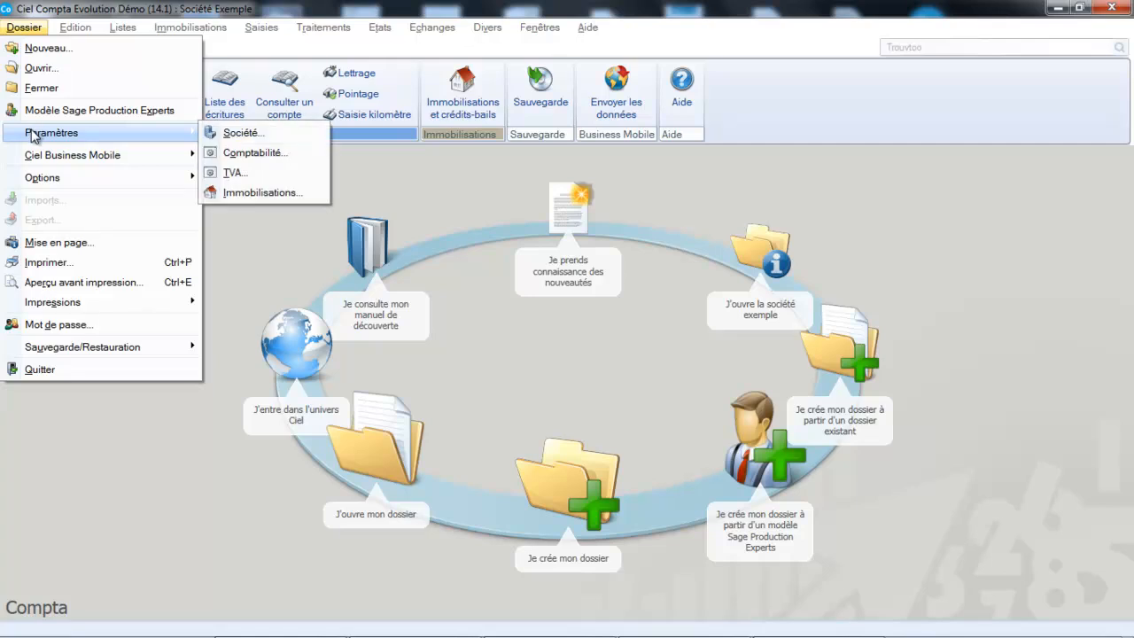
click(229, 154)
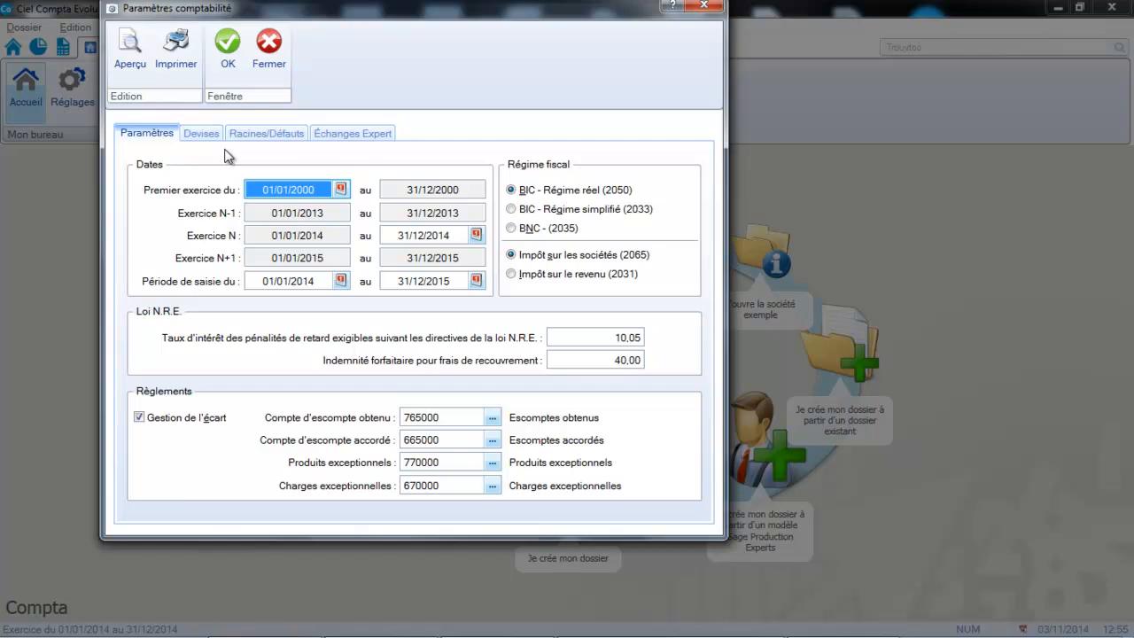
click(275, 236)
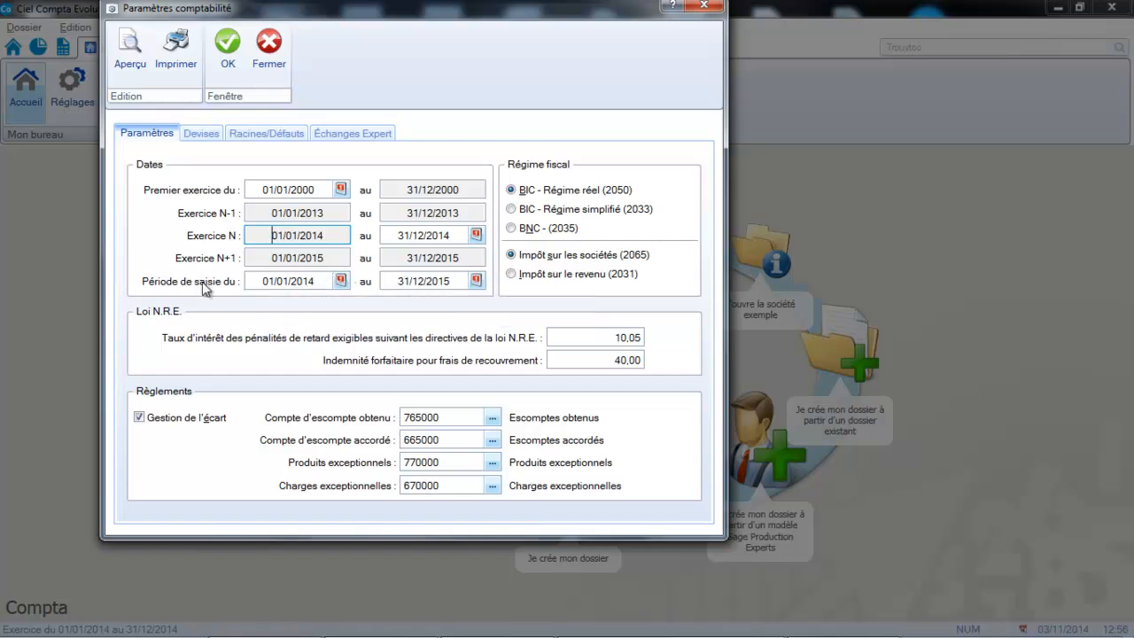
click(340, 280)
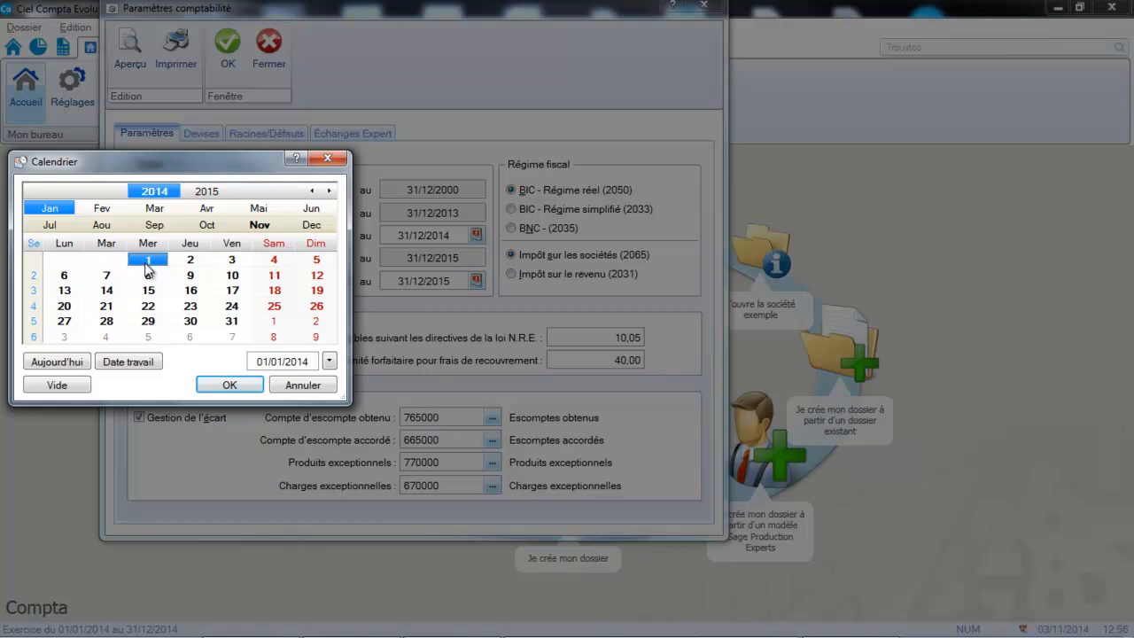
click(260, 225)
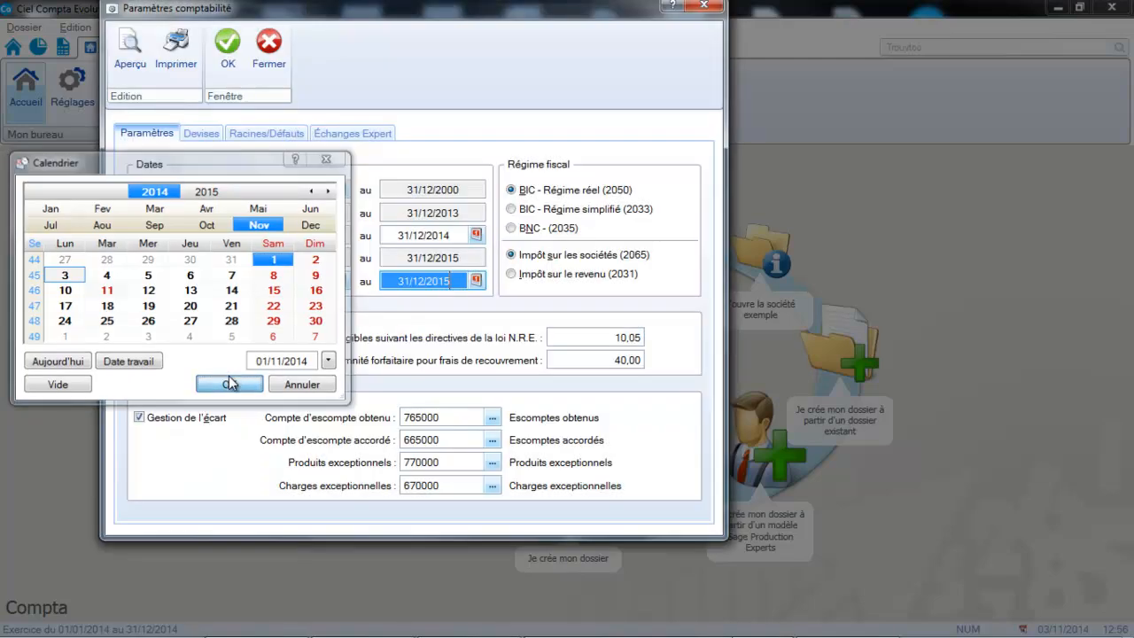
click(229, 383)
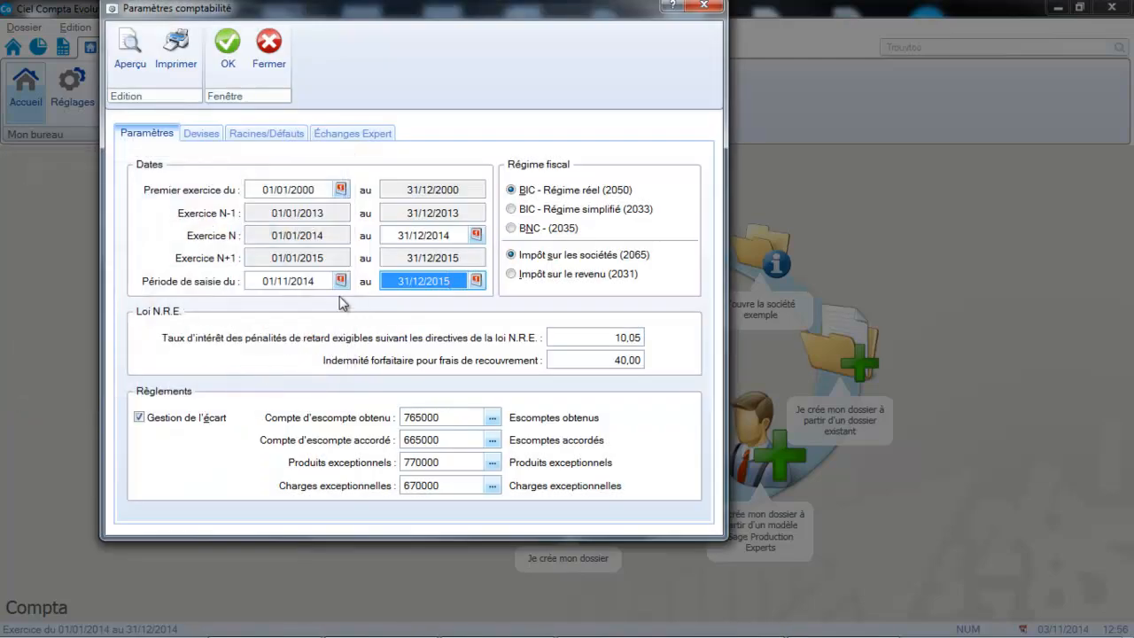
Set the end of the entry period to 30/11/2014 in the accounting parameters
click(477, 282)
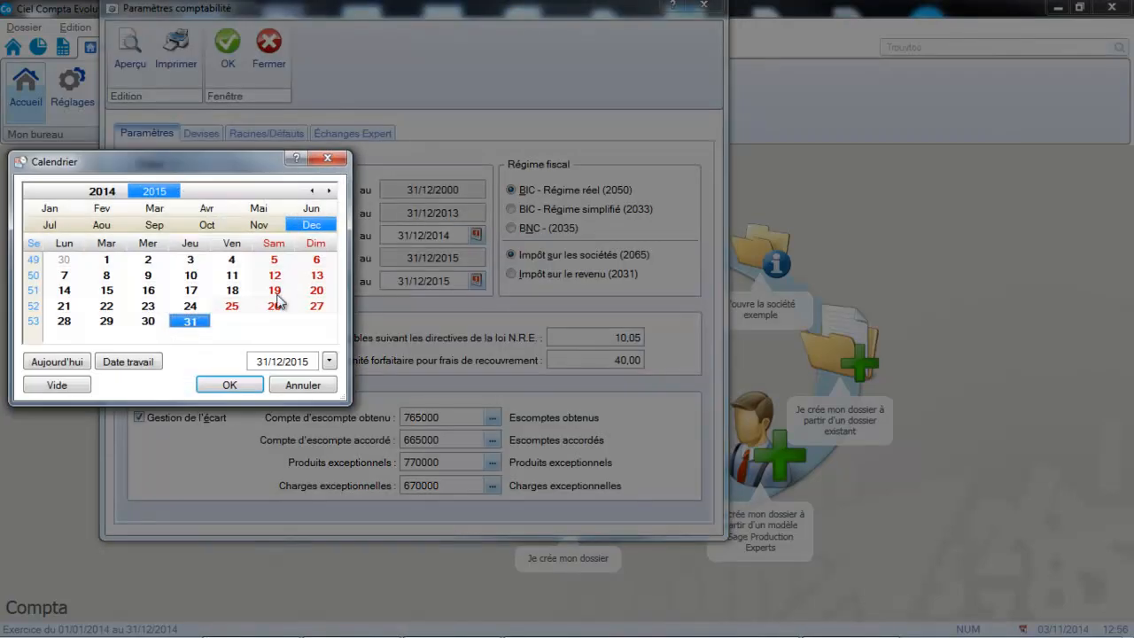
click(147, 322)
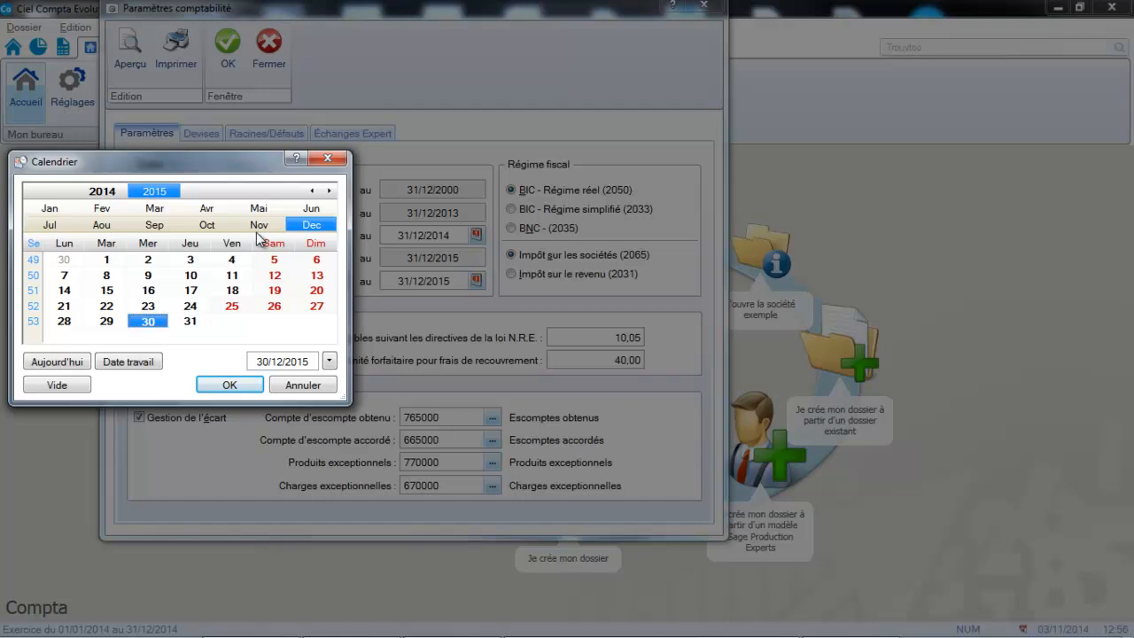
click(259, 225)
click(239, 381)
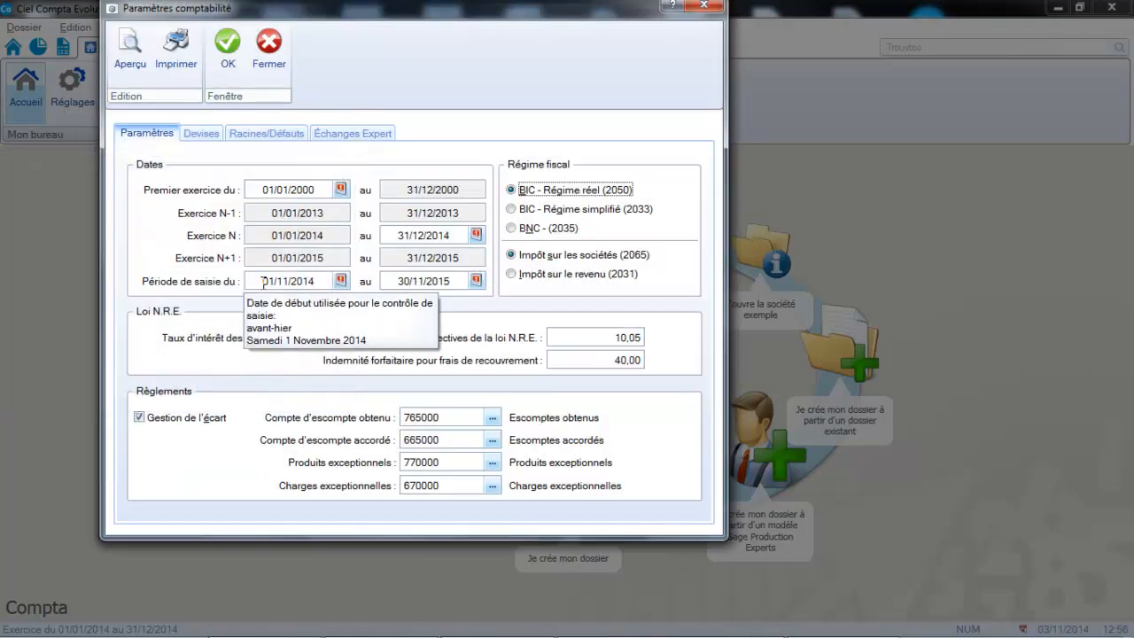
click(478, 281)
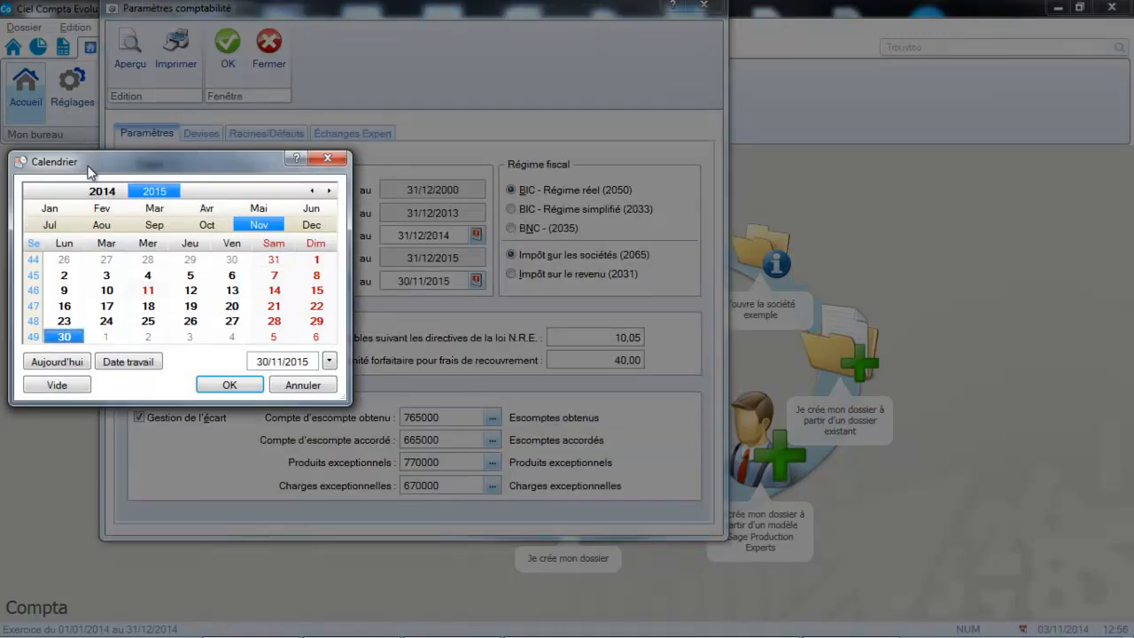
click(103, 191)
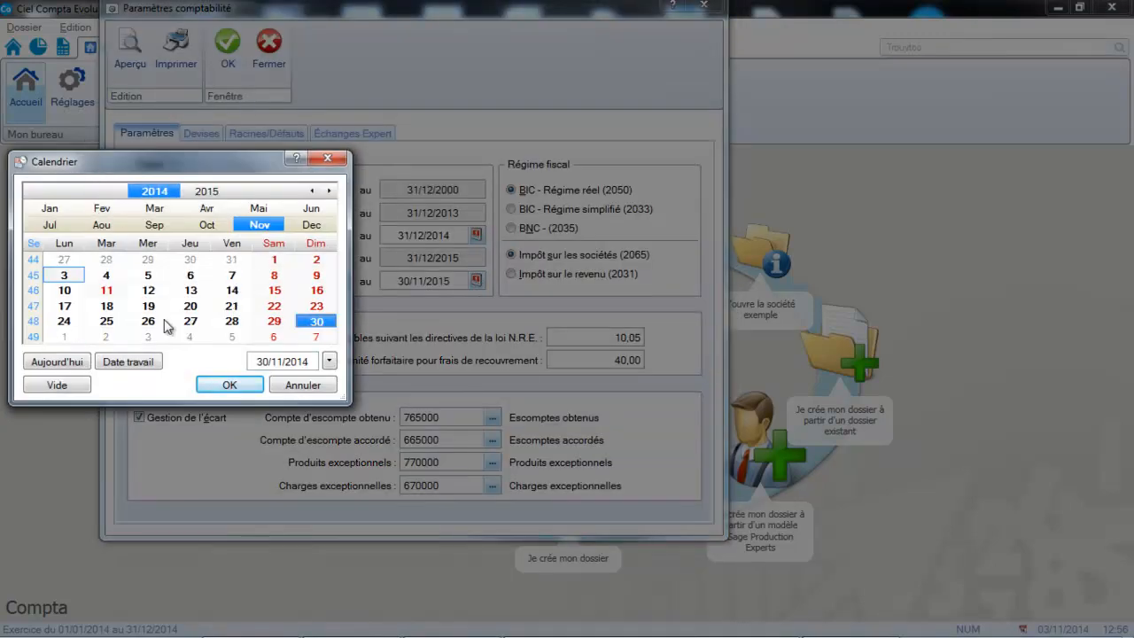
click(229, 384)
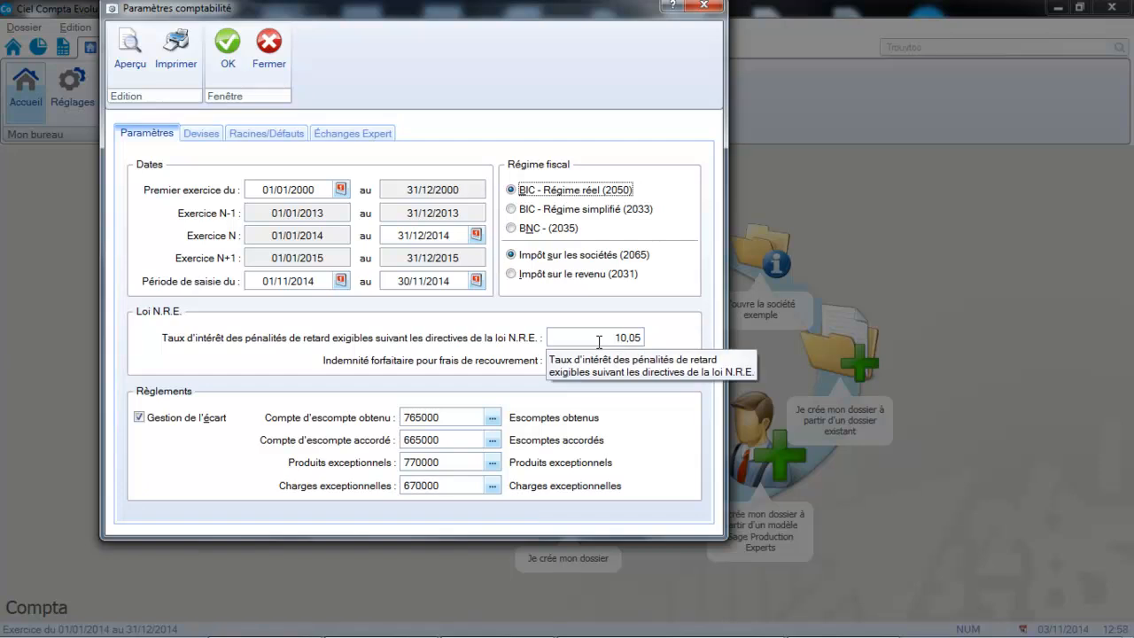
Try enabling multi-currency management and view the default currency list, and switch multi-currency management off again
drag(549, 338, 667, 357)
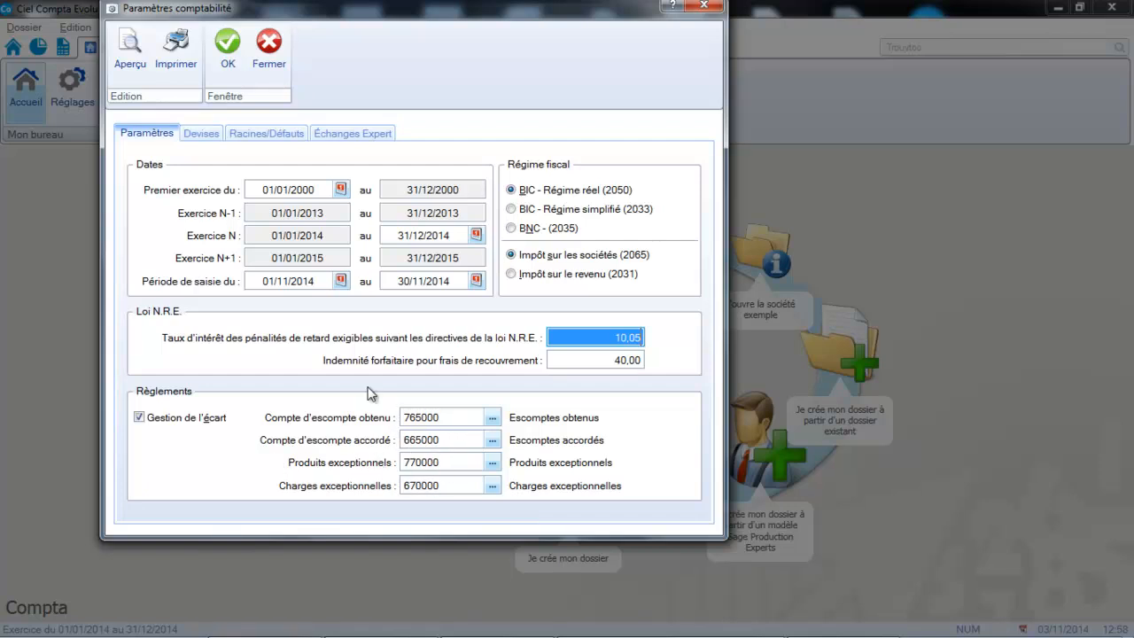
click(197, 135)
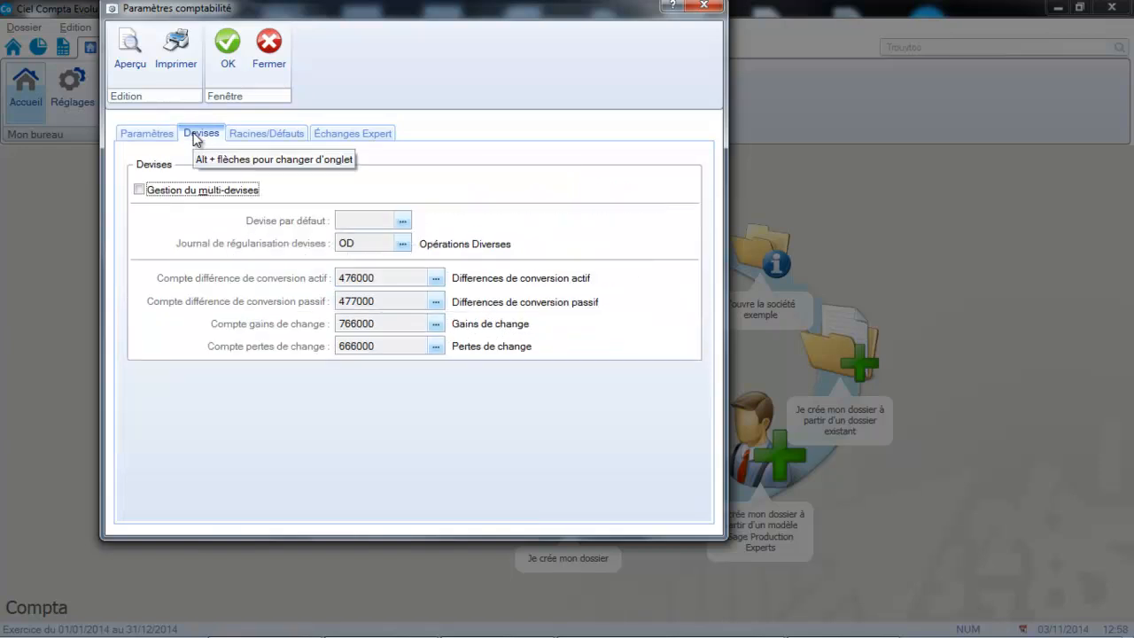
click(140, 190)
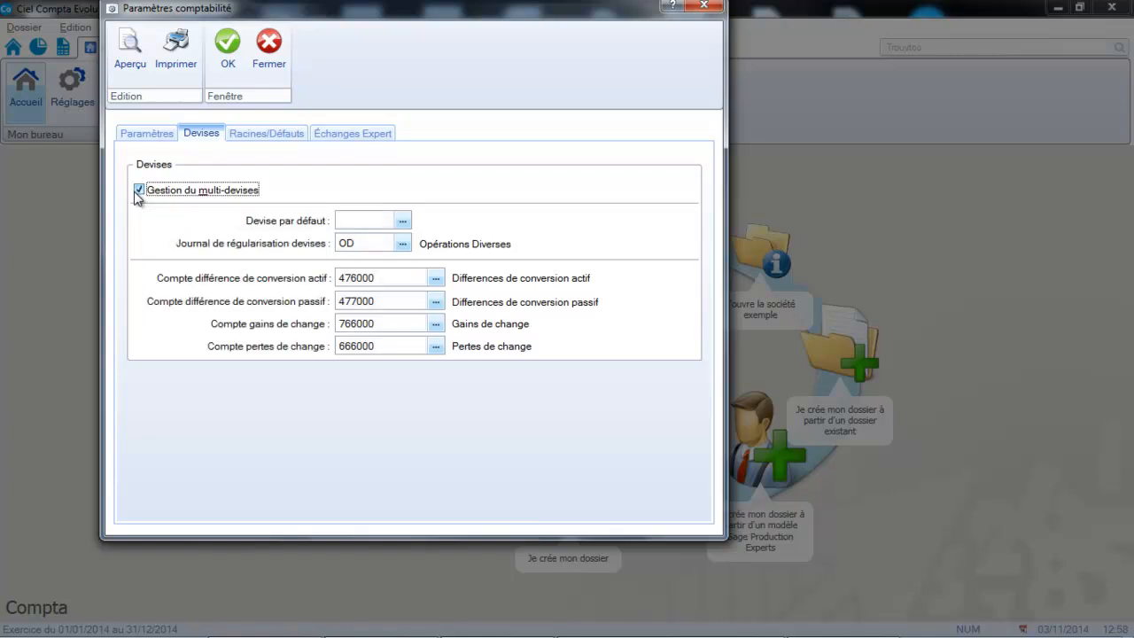
click(402, 221)
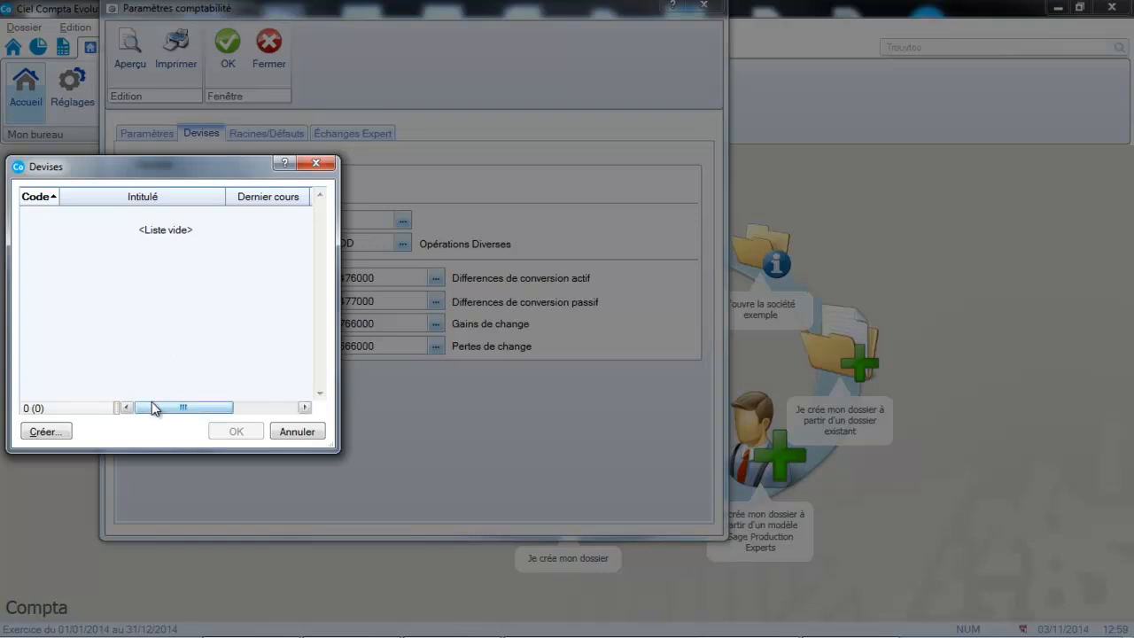
click(297, 433)
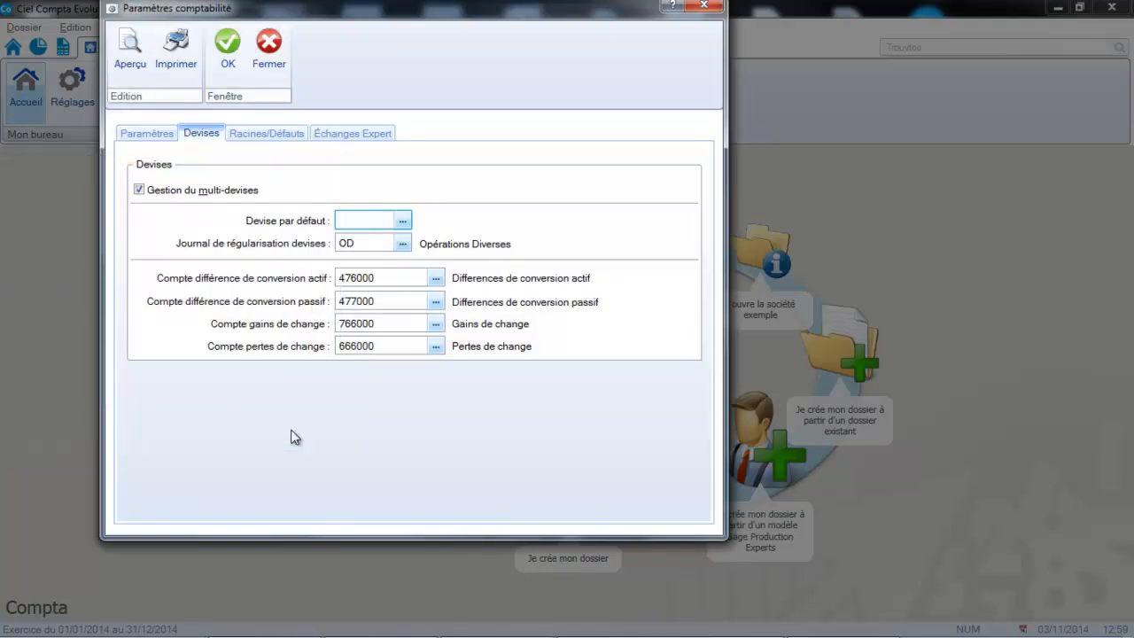
click(139, 189)
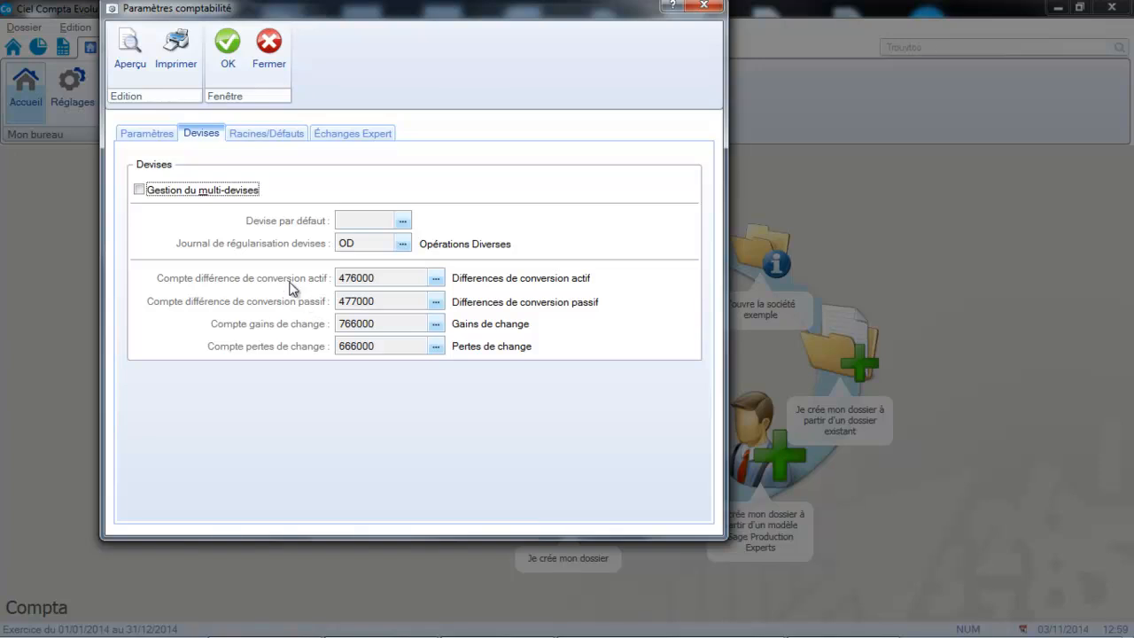
From the default journals and accounts section, open the accounting settings for modification, saving the accounting parameters
click(270, 132)
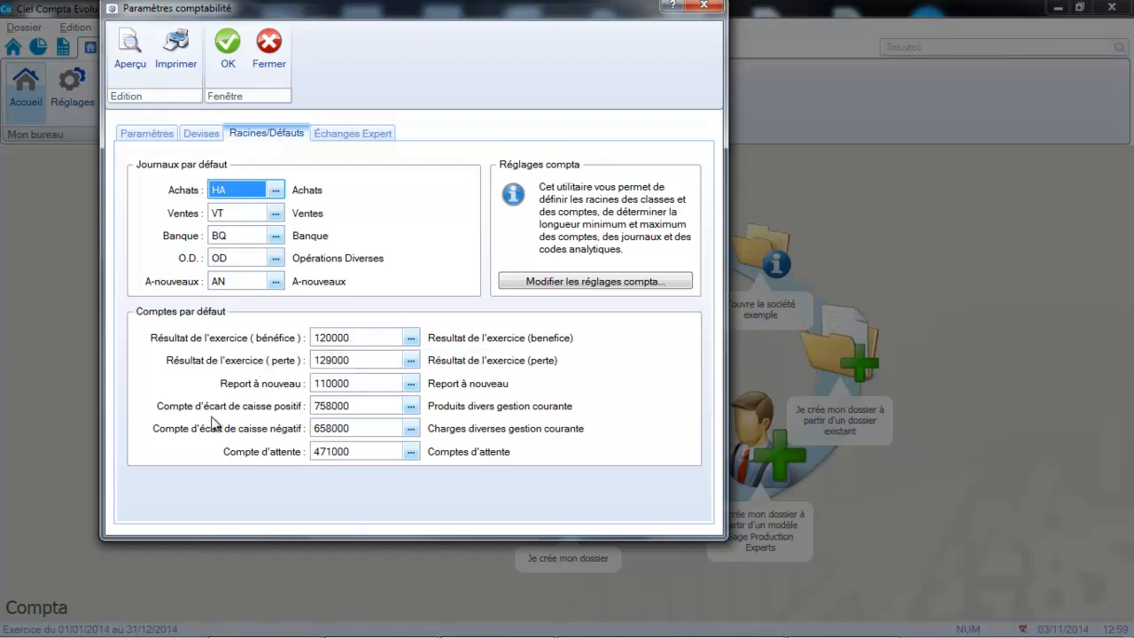
click(575, 282)
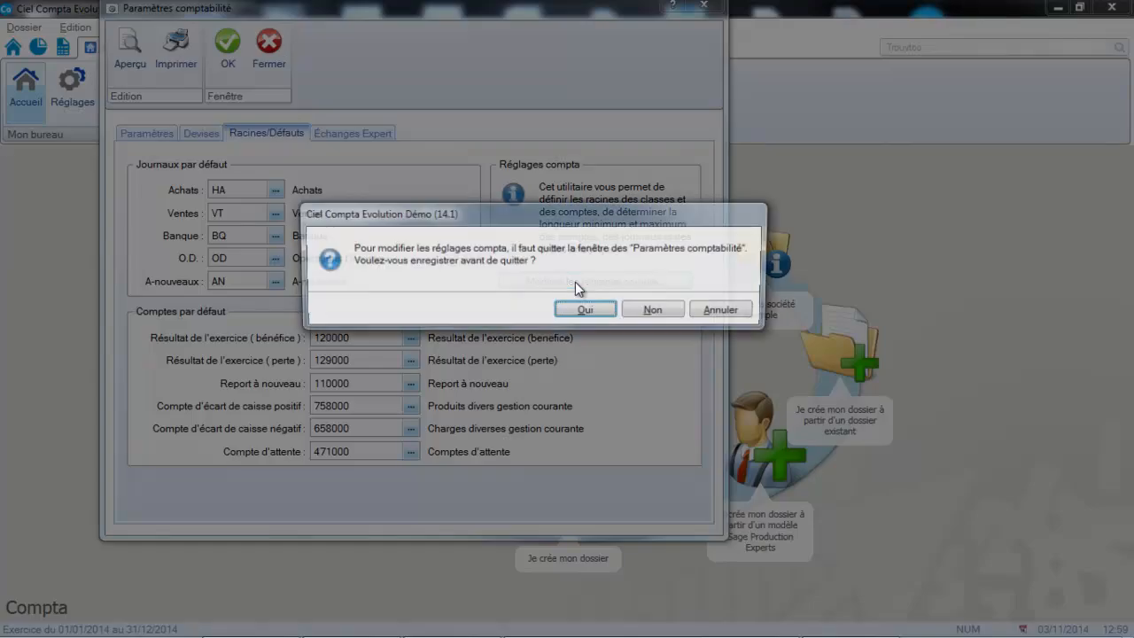
click(588, 311)
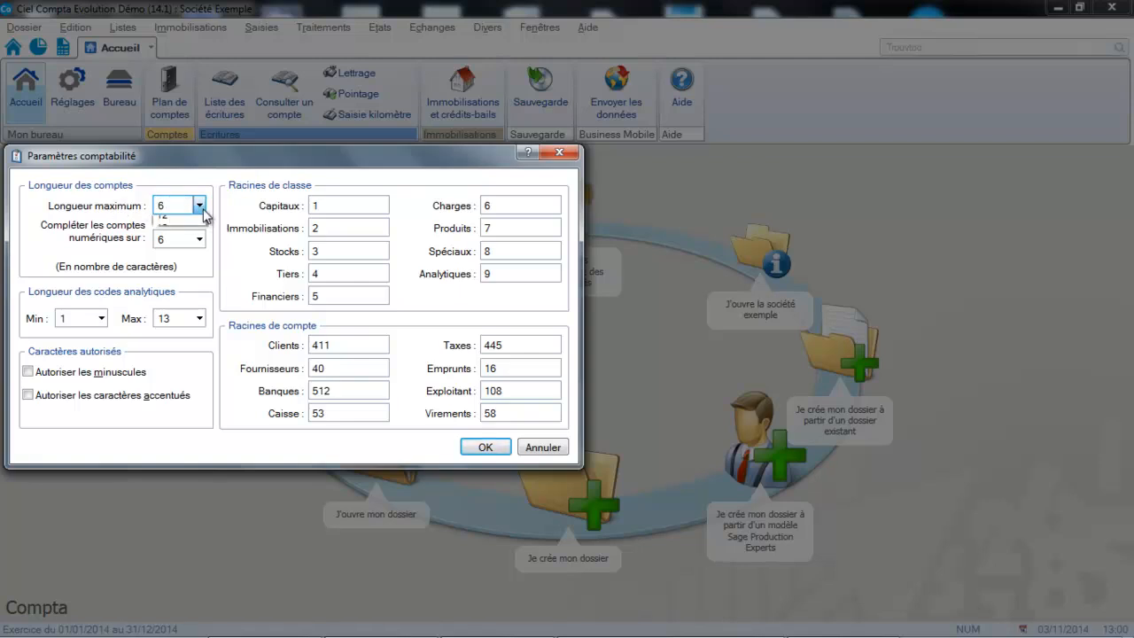
Set the maximum account length to 13 and the Fournisseurs account root to 401, and apply the new accounting settings
click(200, 209)
click(167, 316)
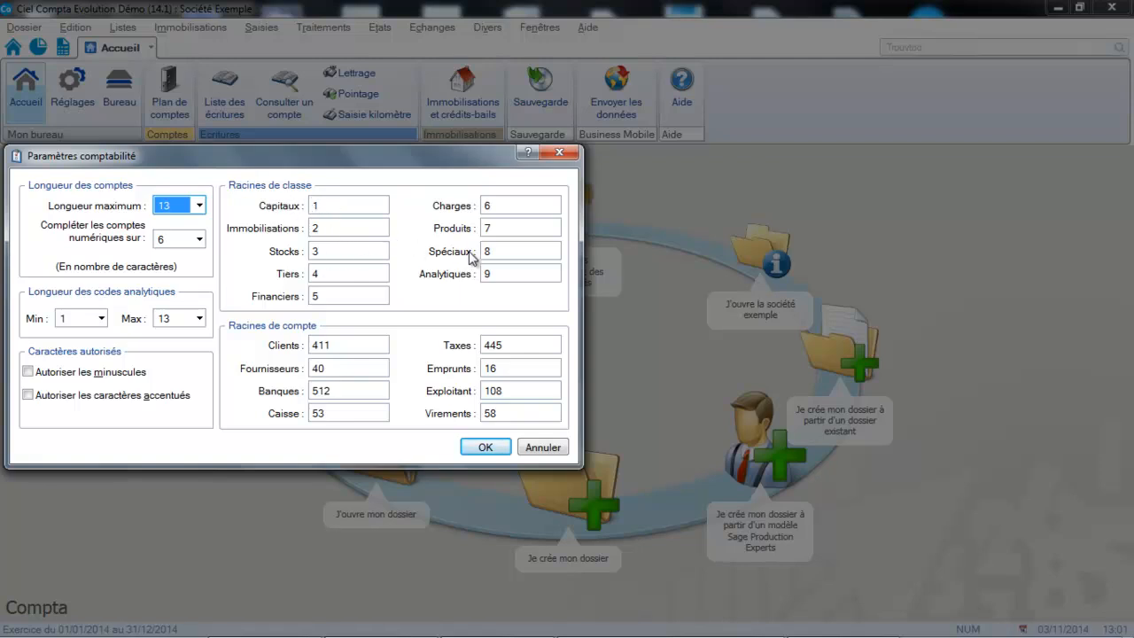
click(359, 366)
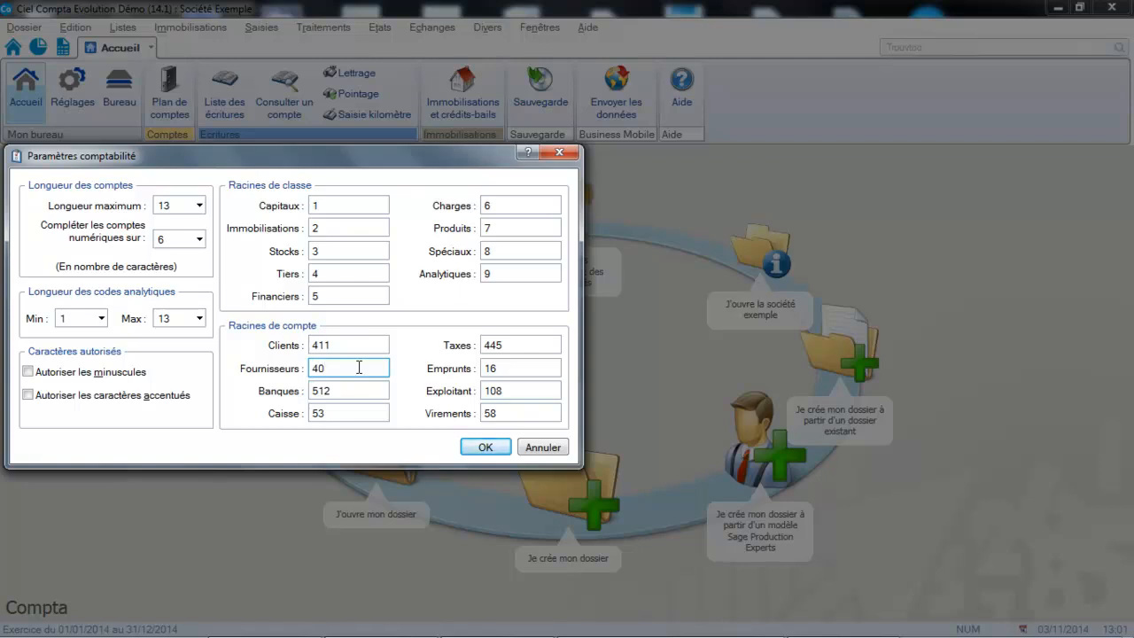
text(1)
click(489, 447)
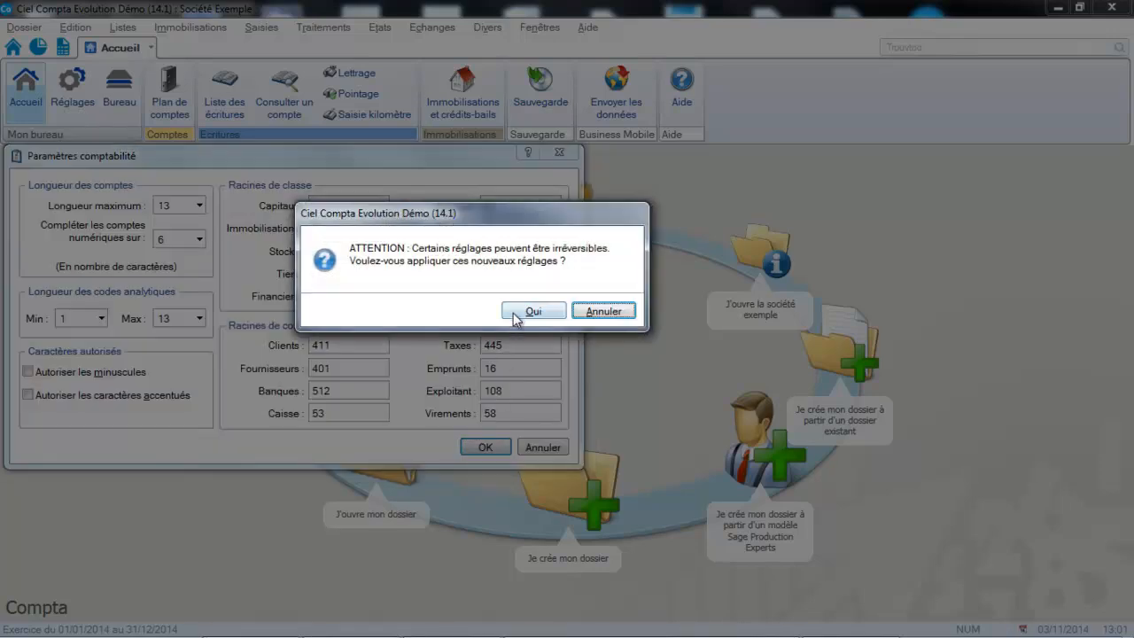
click(518, 317)
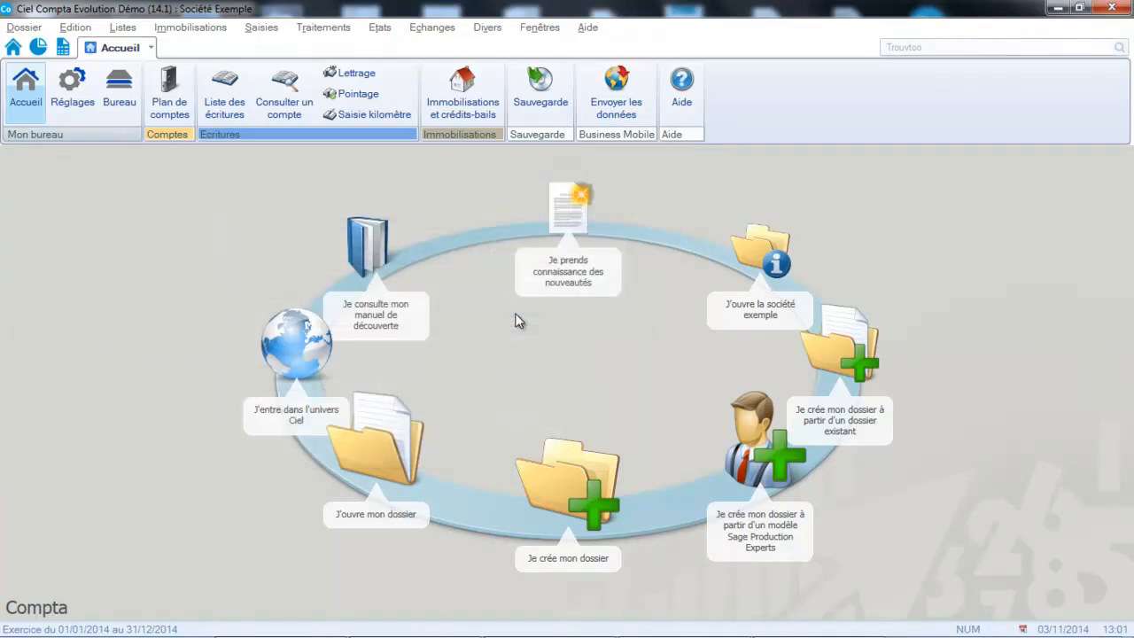
Reopen the accounting parameters, review the default journals and accounts and the accountant exchange options, and confirm them
click(24, 27)
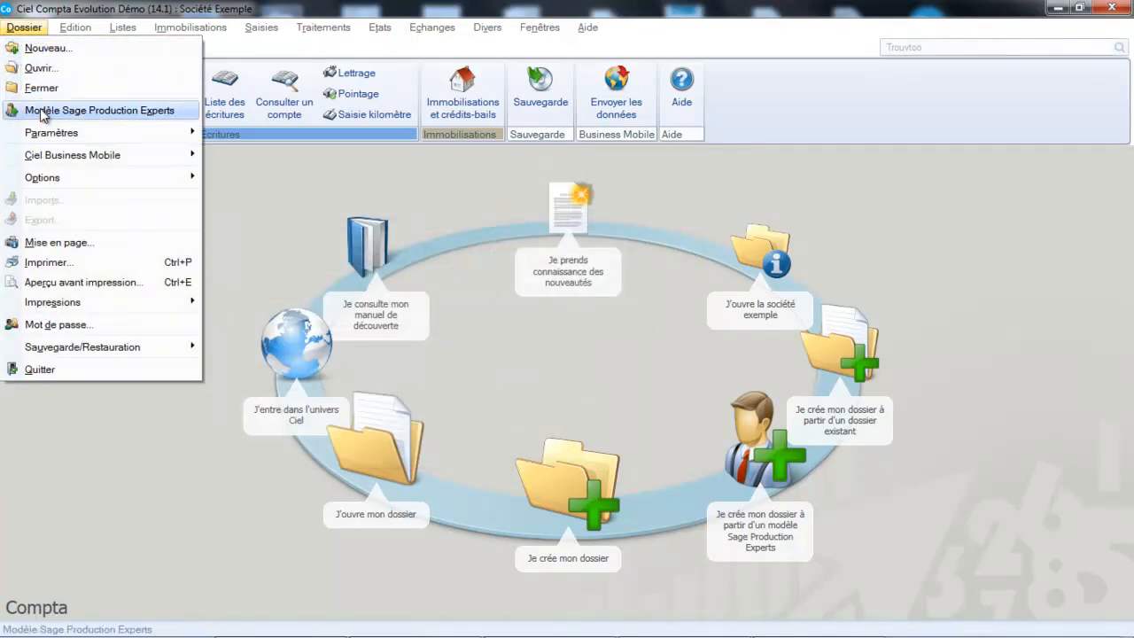
mouse_move(49, 133)
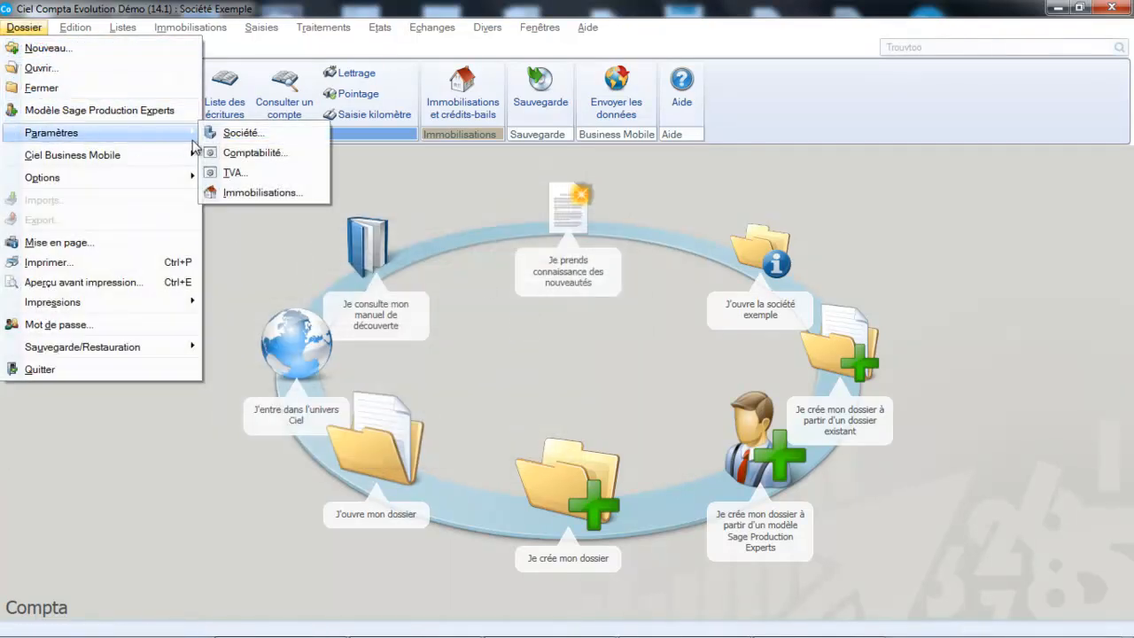
click(251, 162)
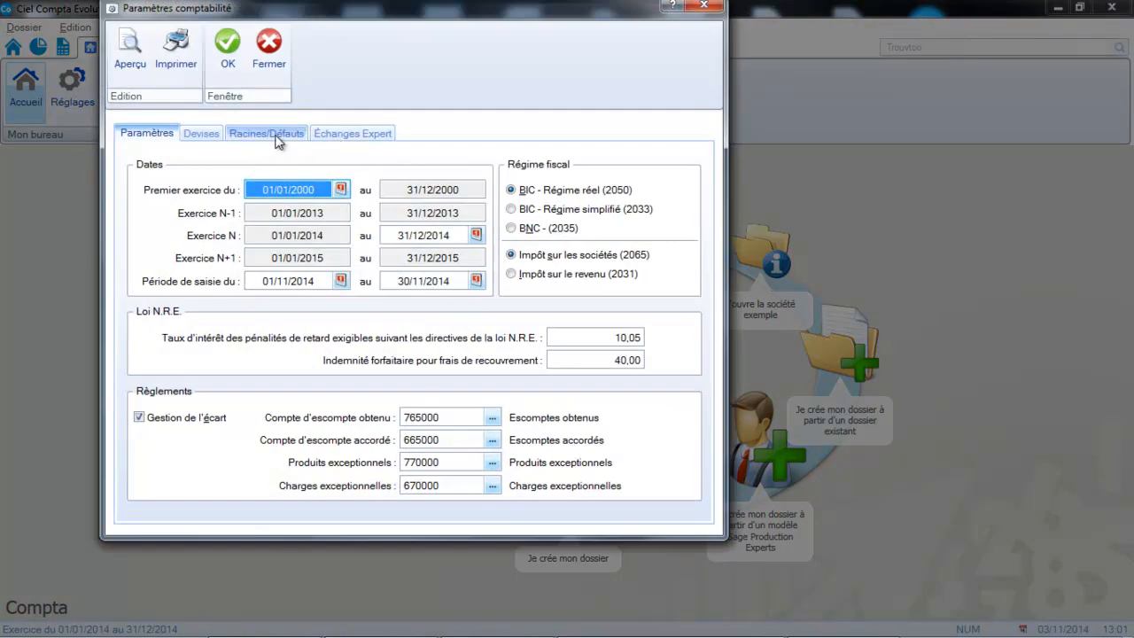
click(275, 137)
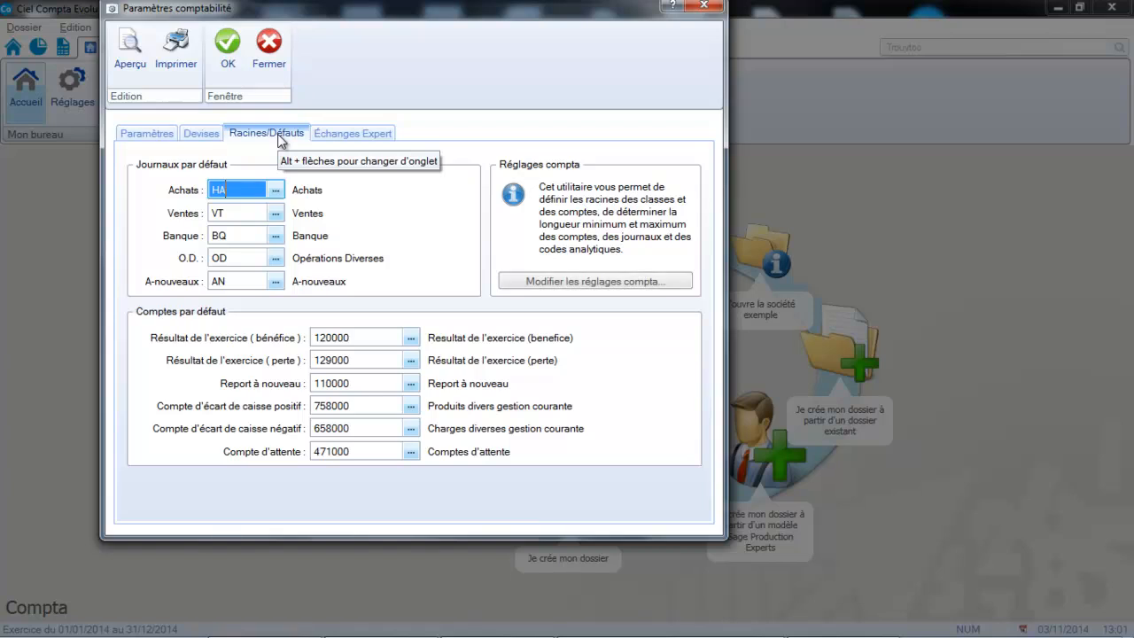
click(351, 134)
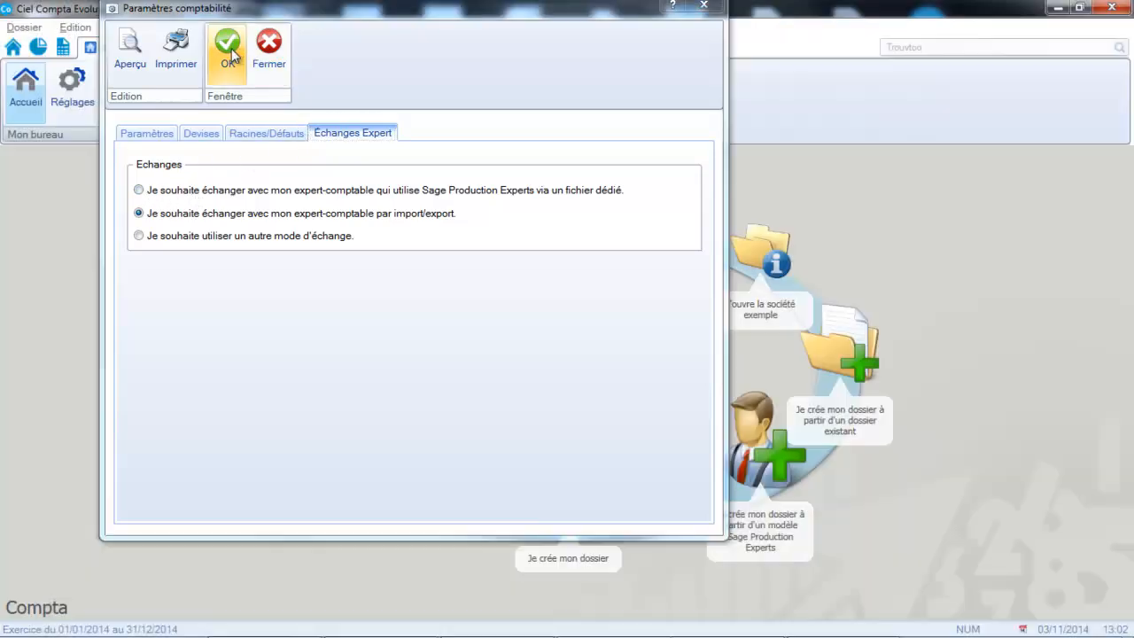
click(230, 55)
Open the TVA parameters and examine the rates available as the default TVA rate
click(31, 27)
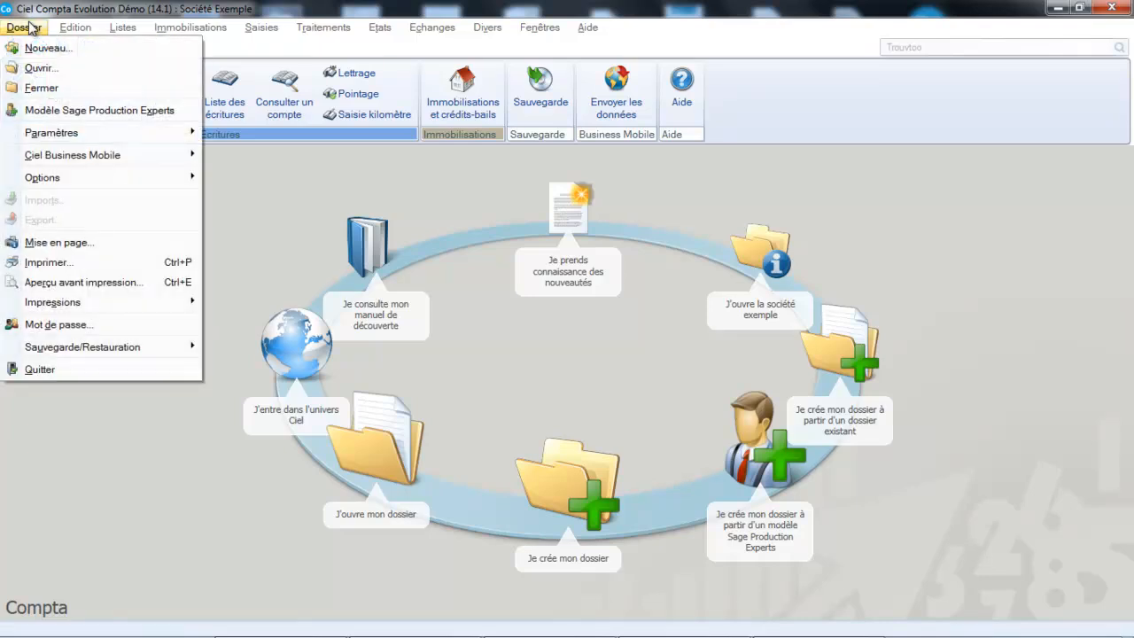
mouse_move(106, 133)
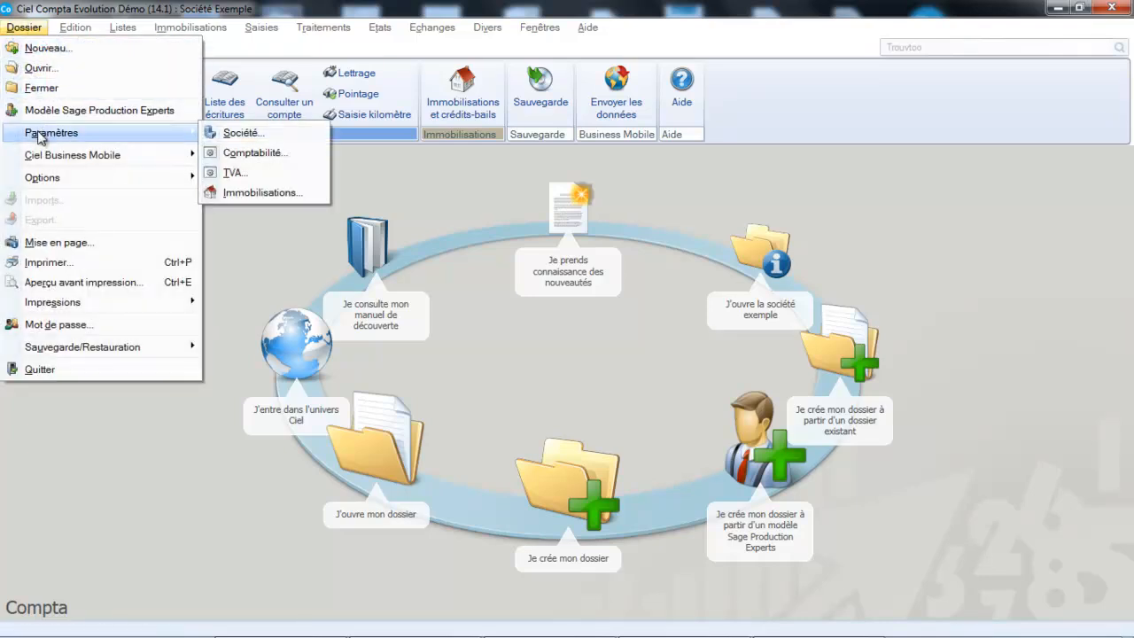
click(232, 172)
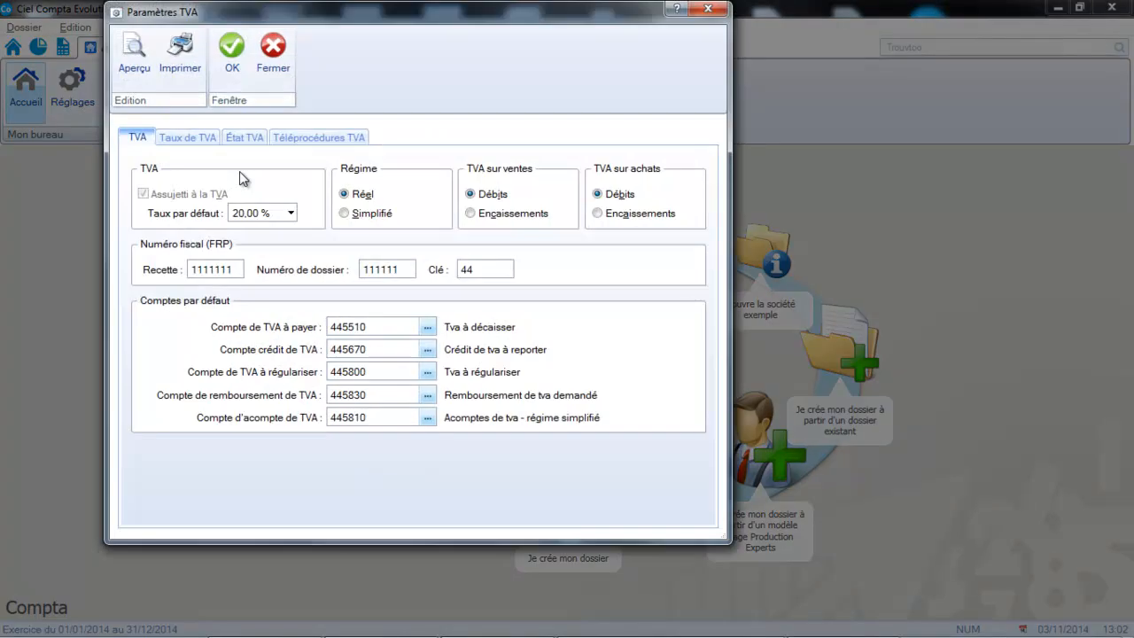
click(268, 213)
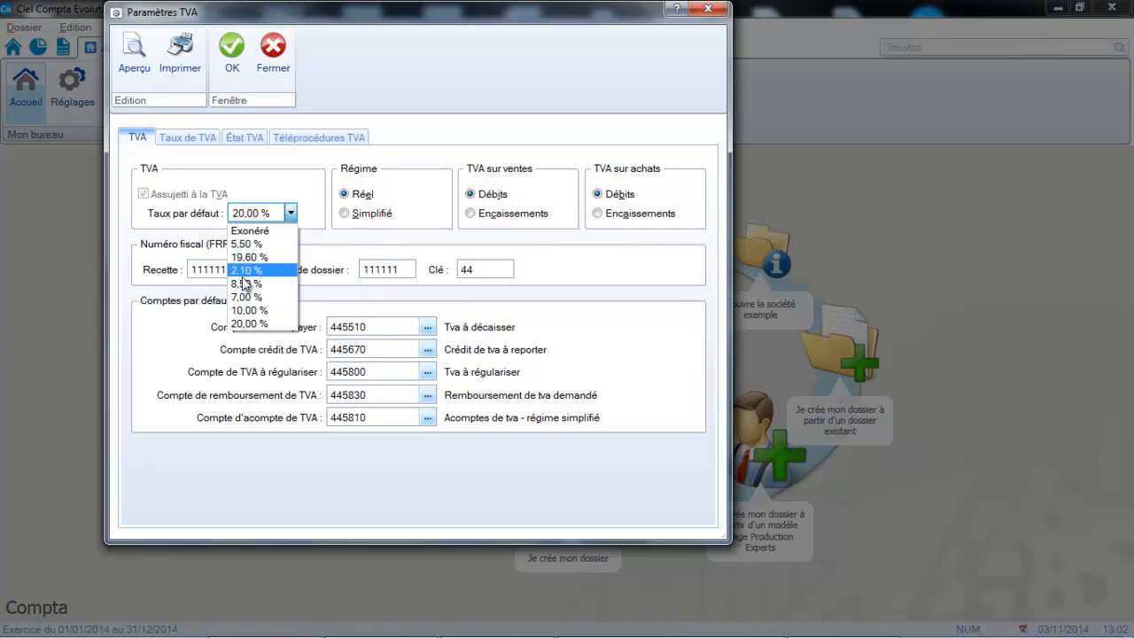
click(203, 220)
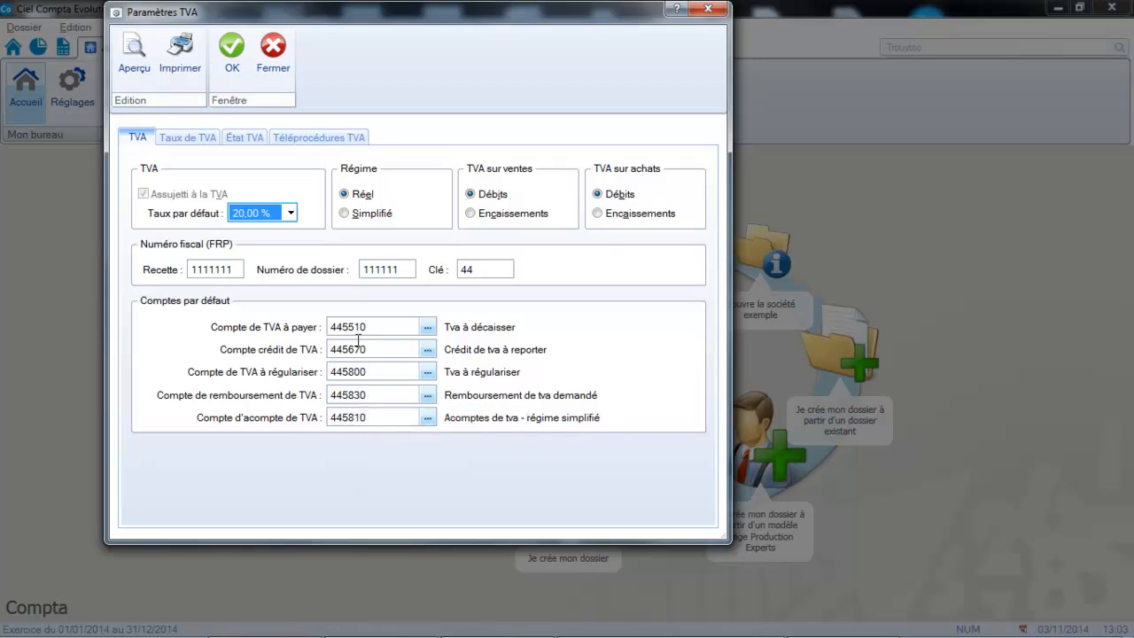
View the list of TVA rates and check how the 5,50 % rate can be made the default
click(187, 140)
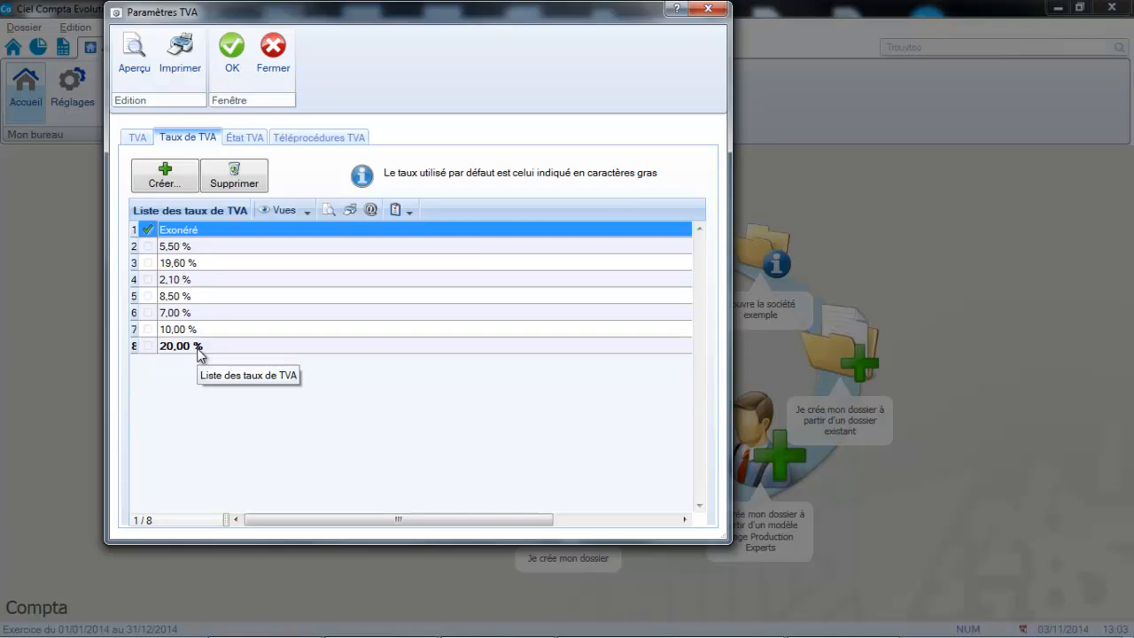
click(193, 251)
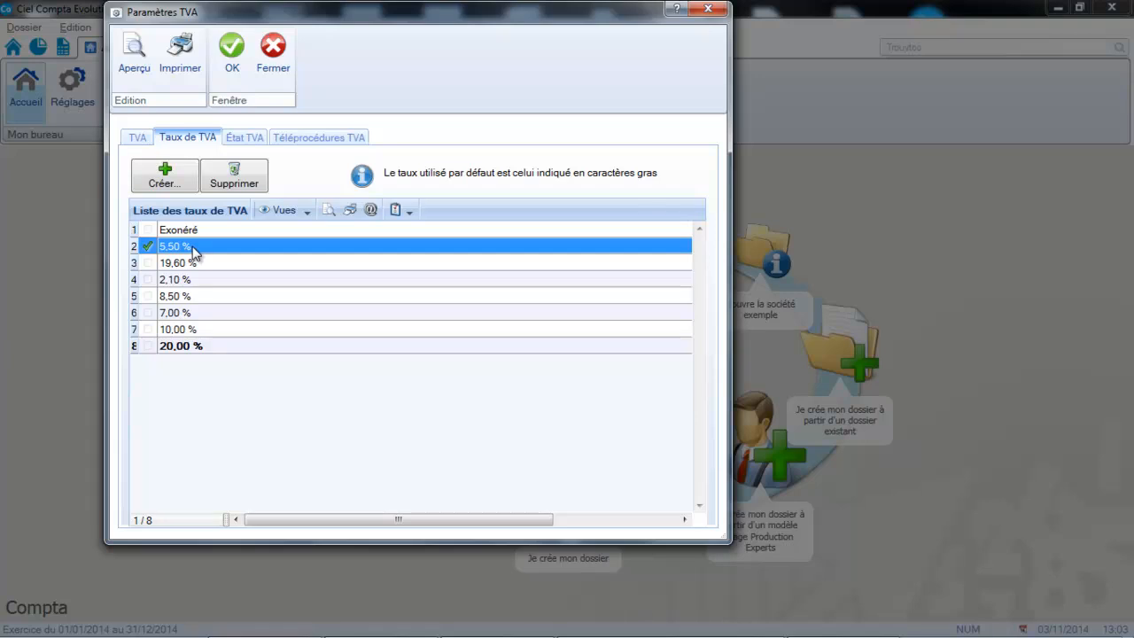
right_click(194, 252)
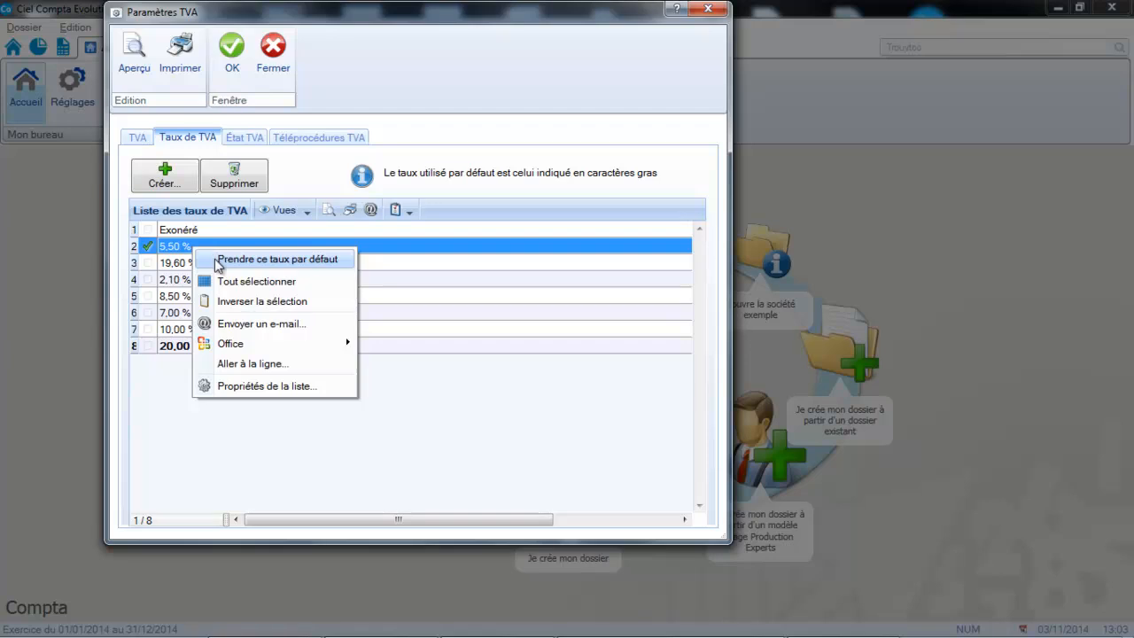
click(159, 380)
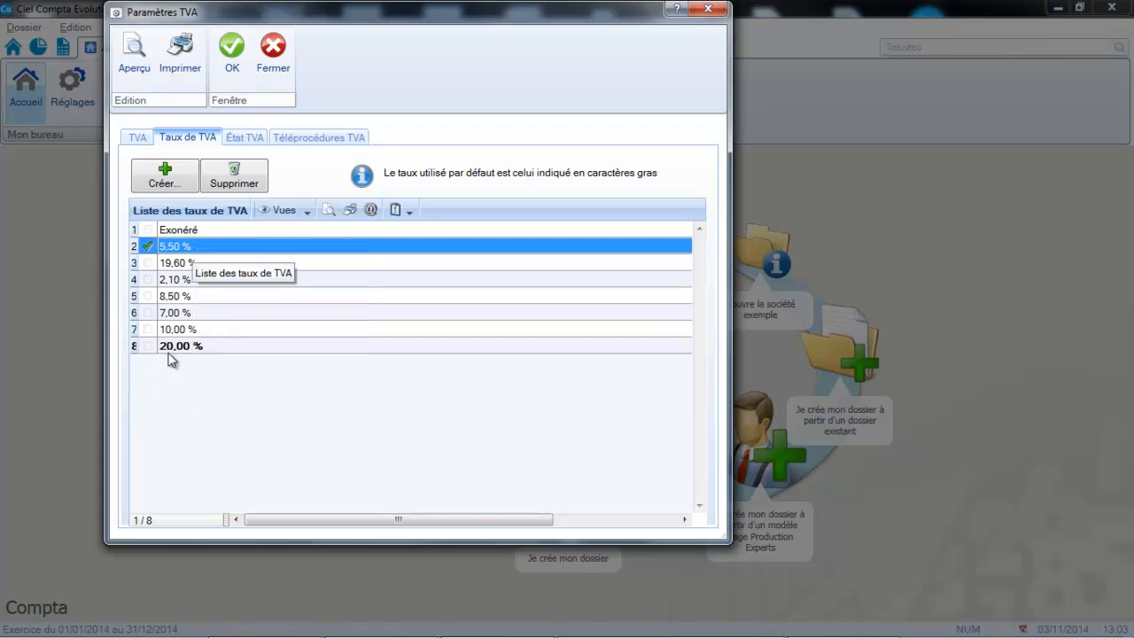
In the TVA declaration table, try root 707* for line 01 - Ventes, prestations de services, and restore it to 70*
click(238, 145)
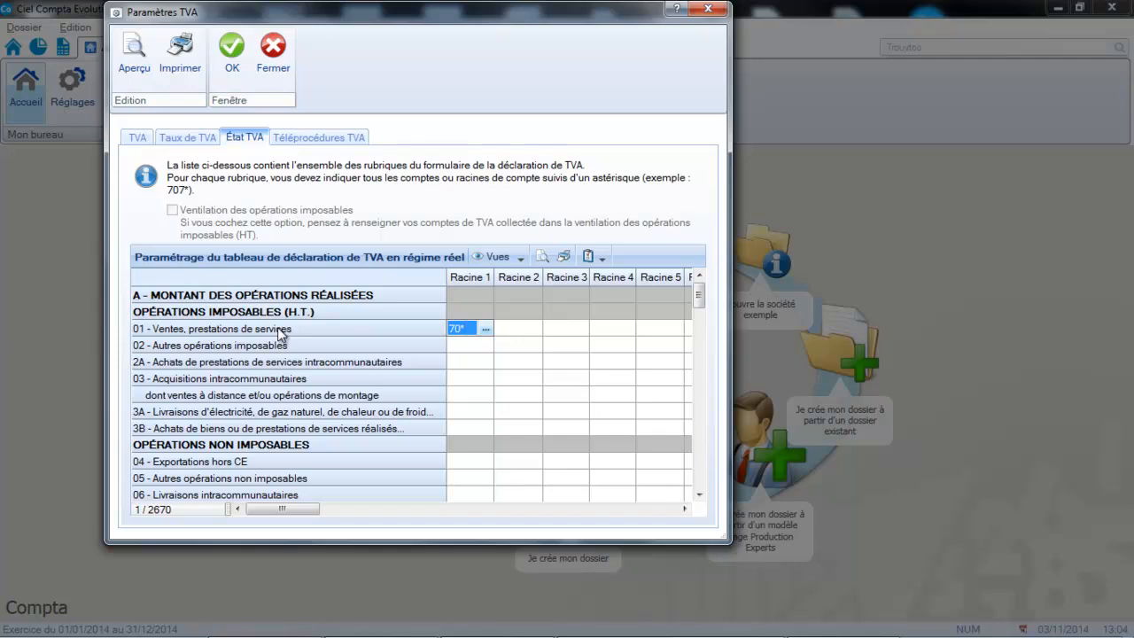
key(Delete)
text(707)
text(*)
key(BackSpace)
key(BackSpace)
text(*)
Examine the account roots of the remaining TVA declaration lines and the TVA e-filing settings, and confirm the TVA parameters
click(698, 493)
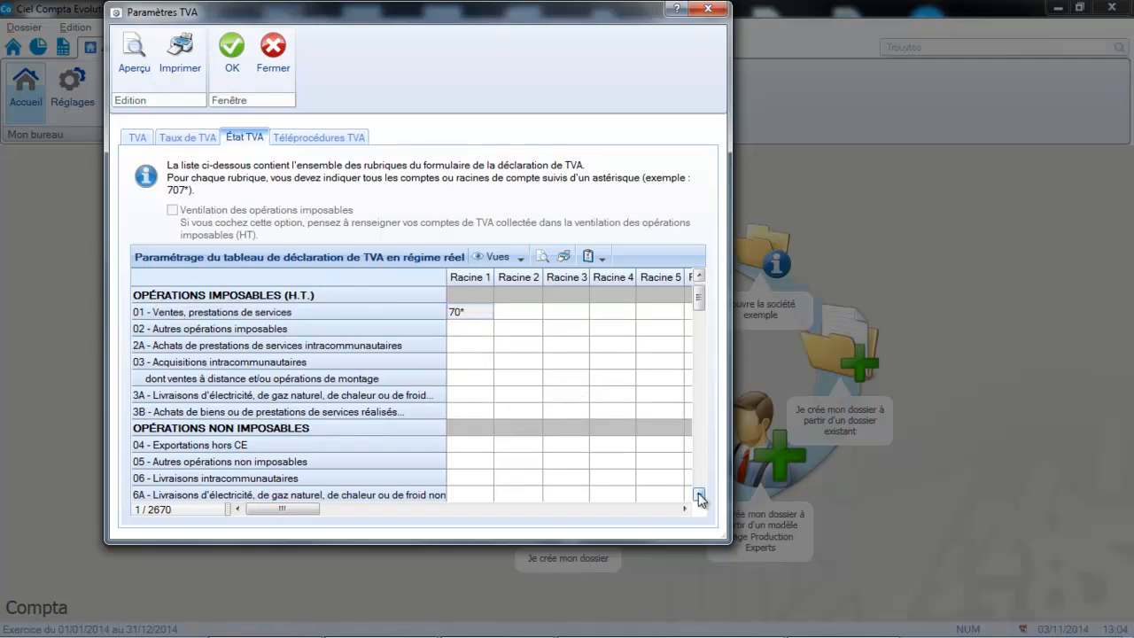
drag(698, 492, 698, 492)
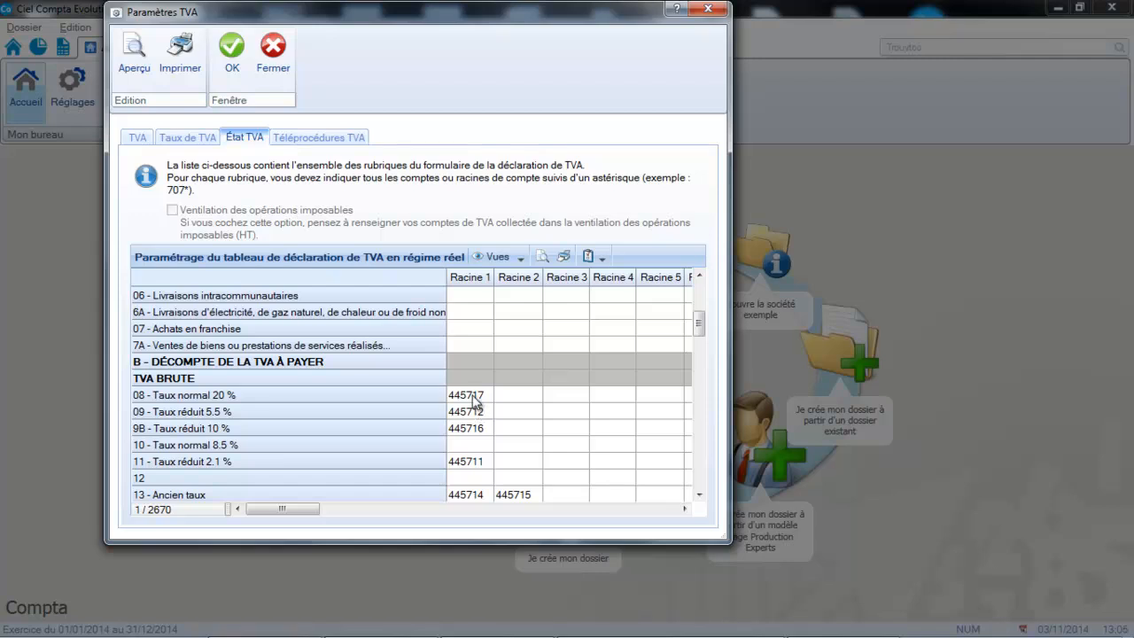
click(476, 401)
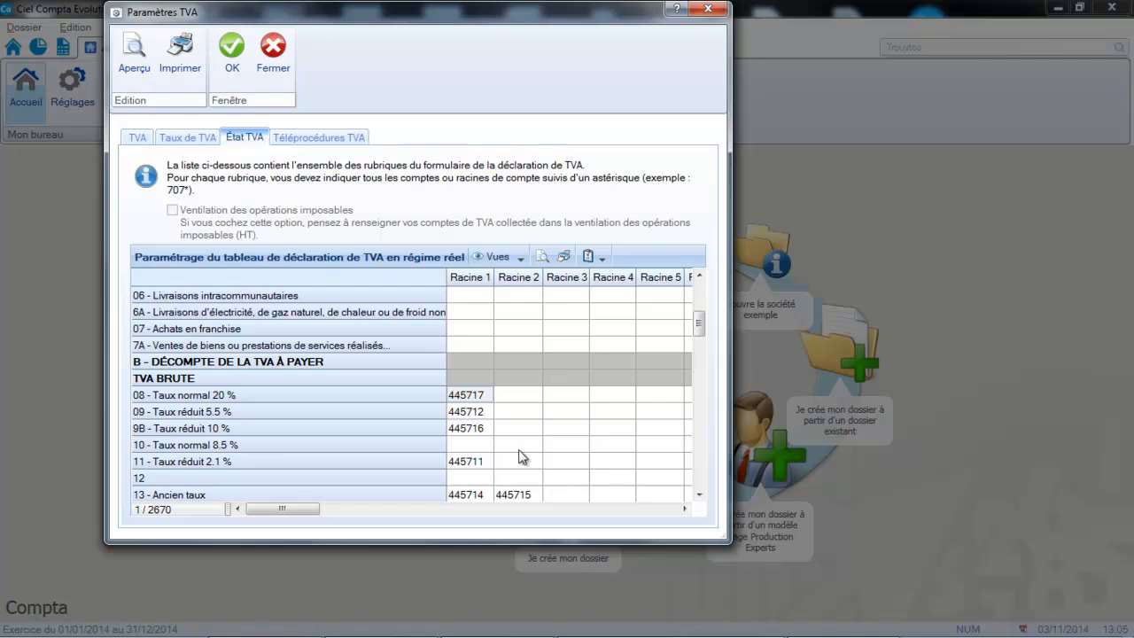
drag(700, 498, 699, 498)
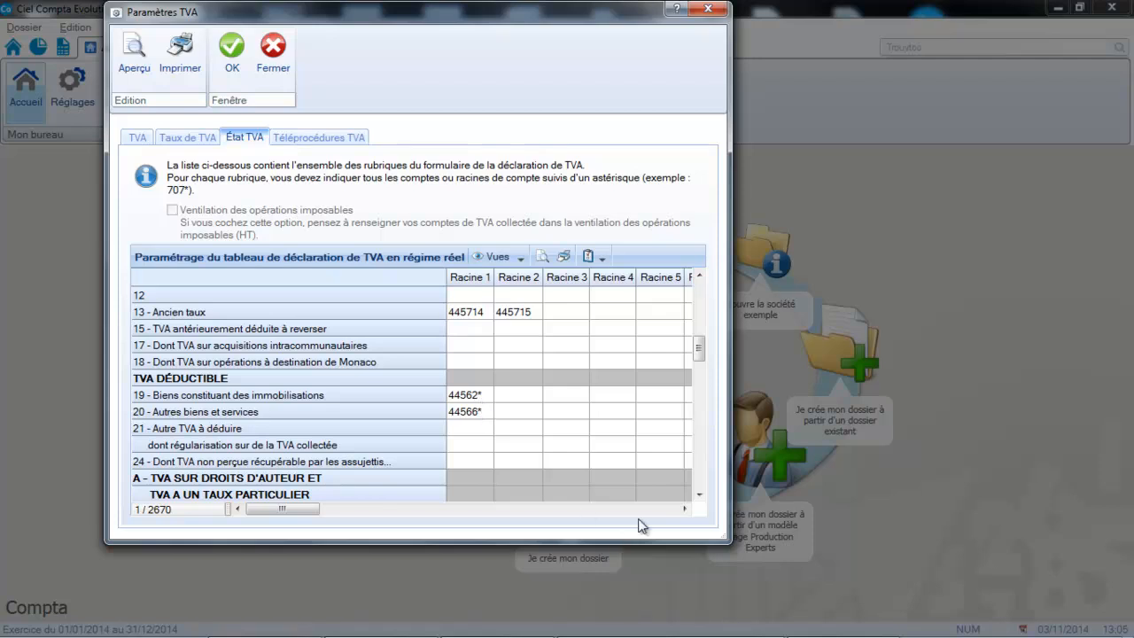
click(701, 493)
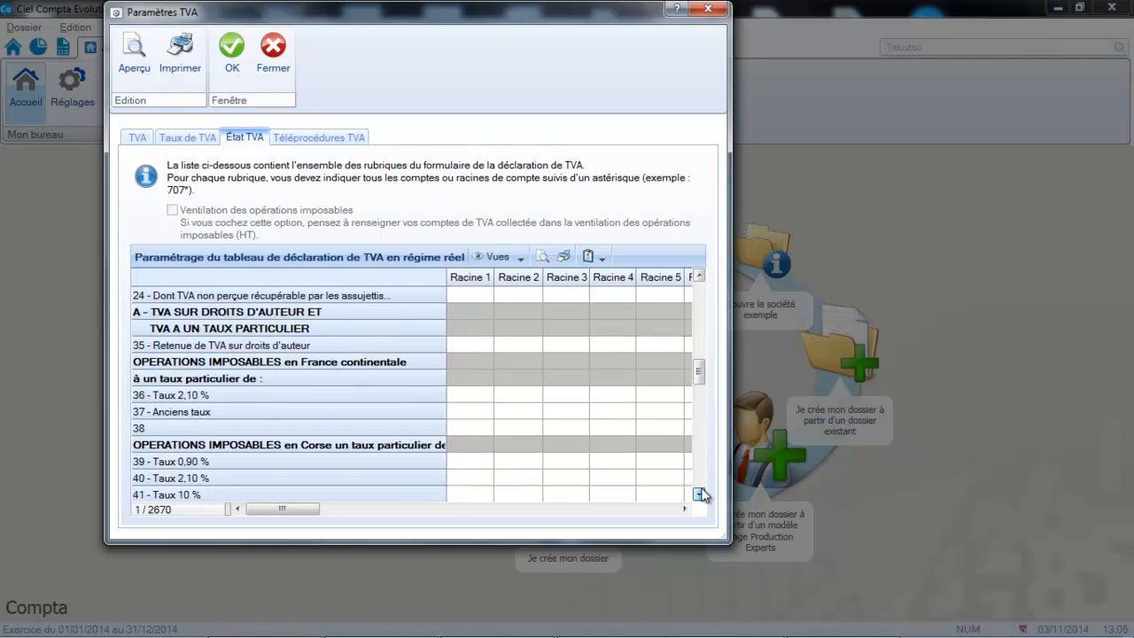
click(305, 136)
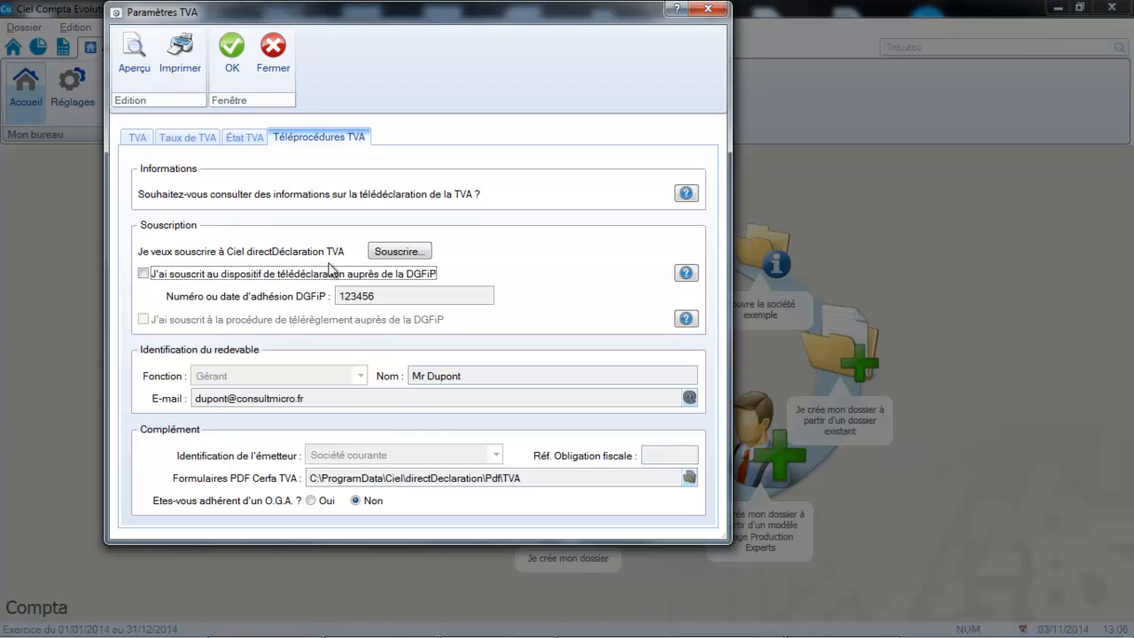
click(234, 54)
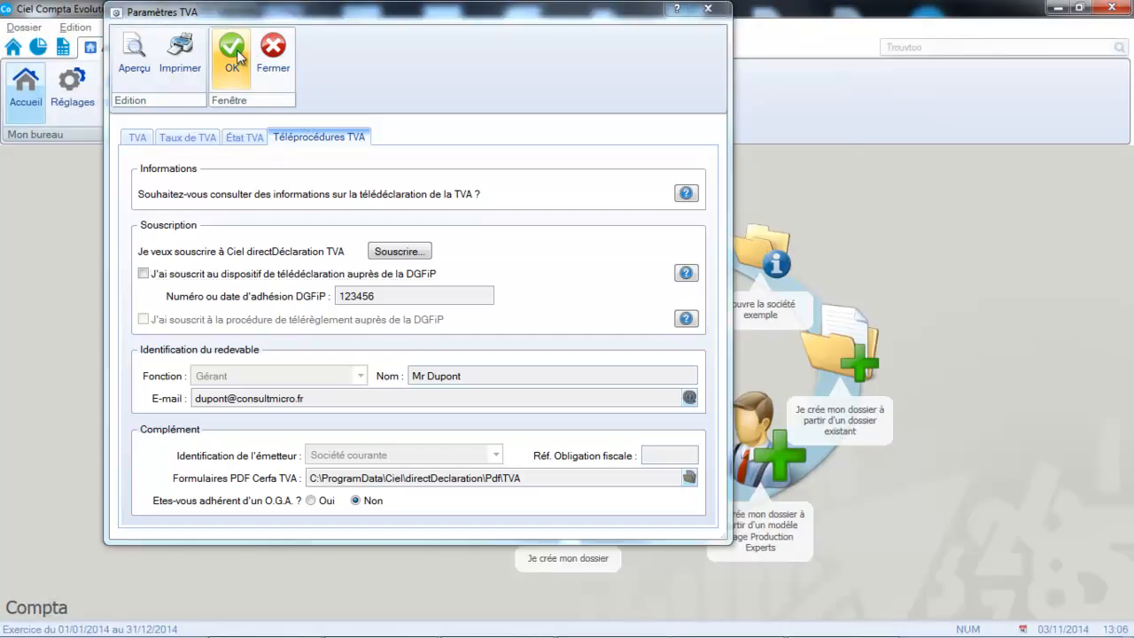
Open the fixed-asset parameters, look at the declining-balance coefficients, and confirm the parameters
click(38, 22)
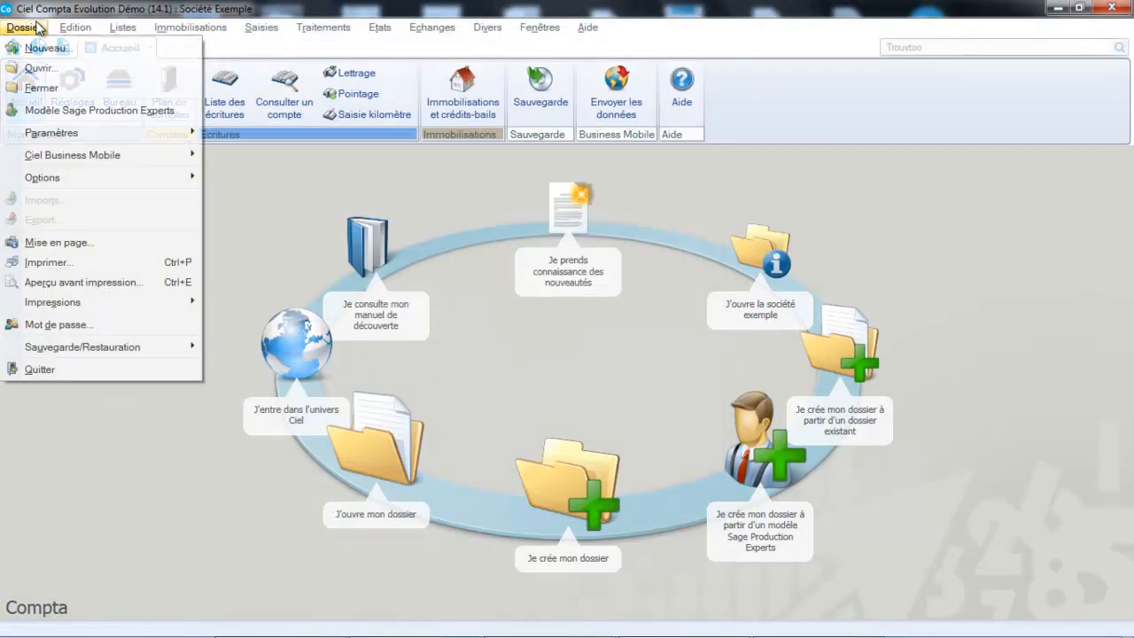
mouse_move(48, 133)
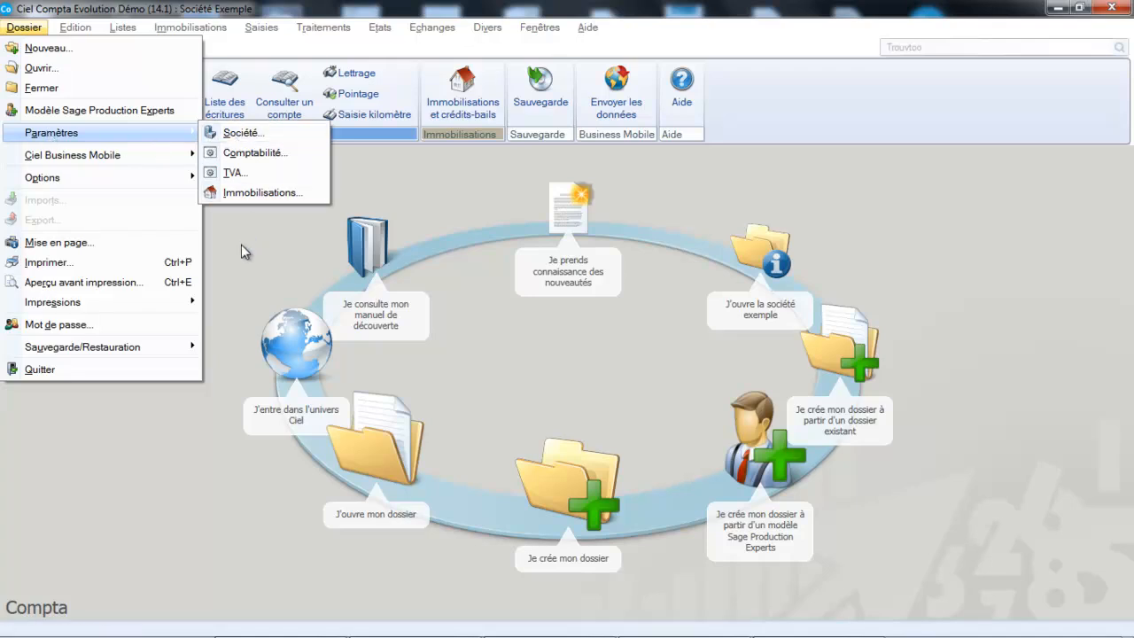
click(243, 195)
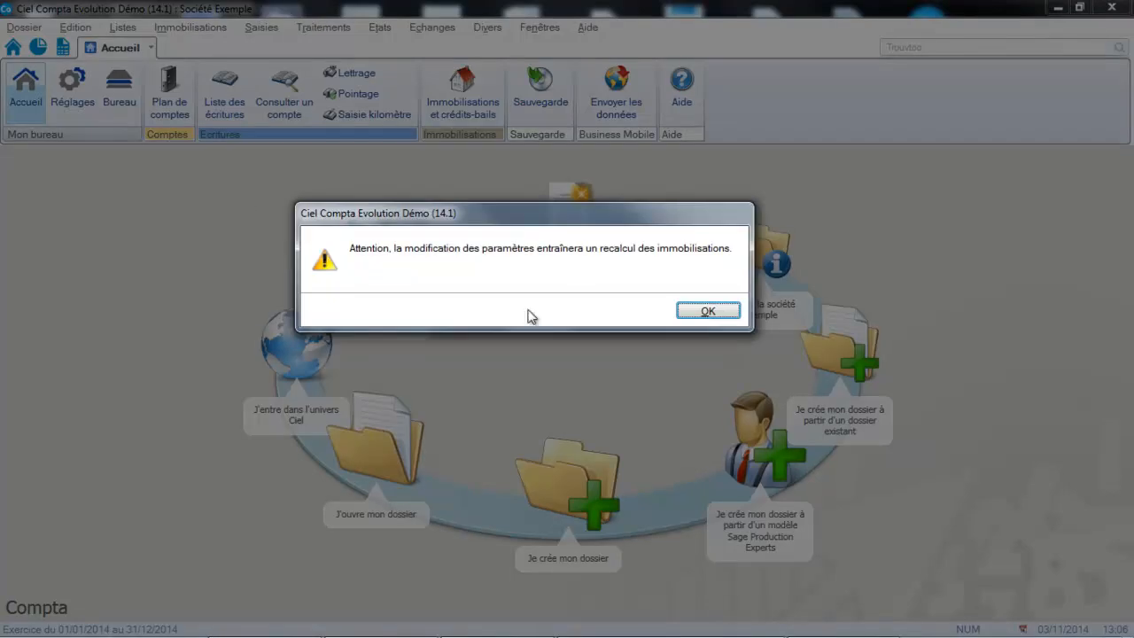
click(699, 310)
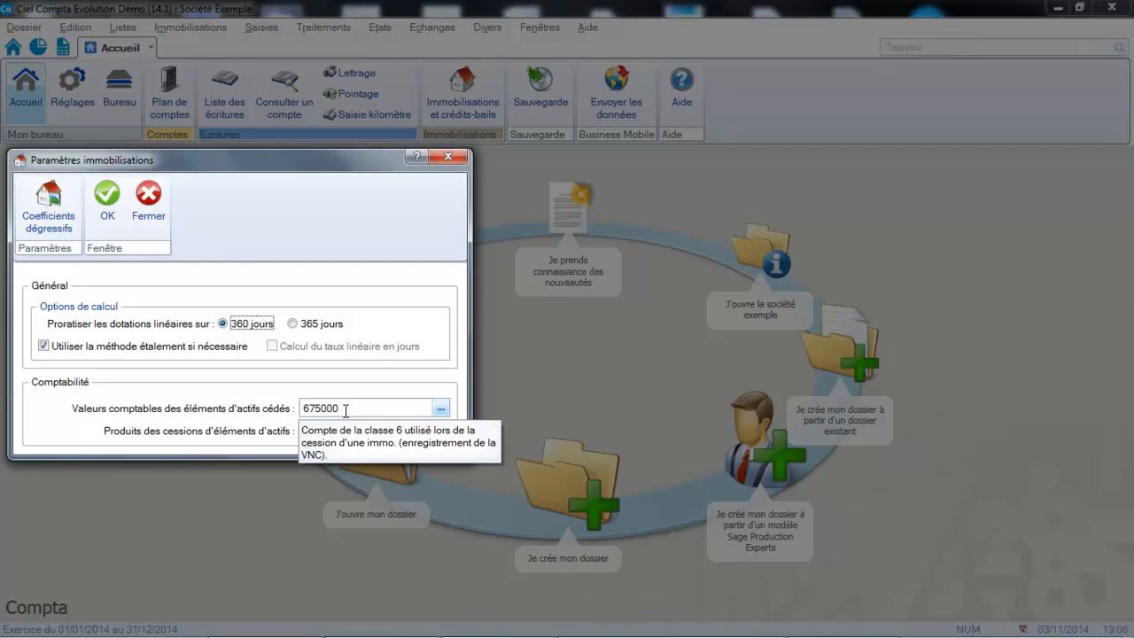
click(37, 232)
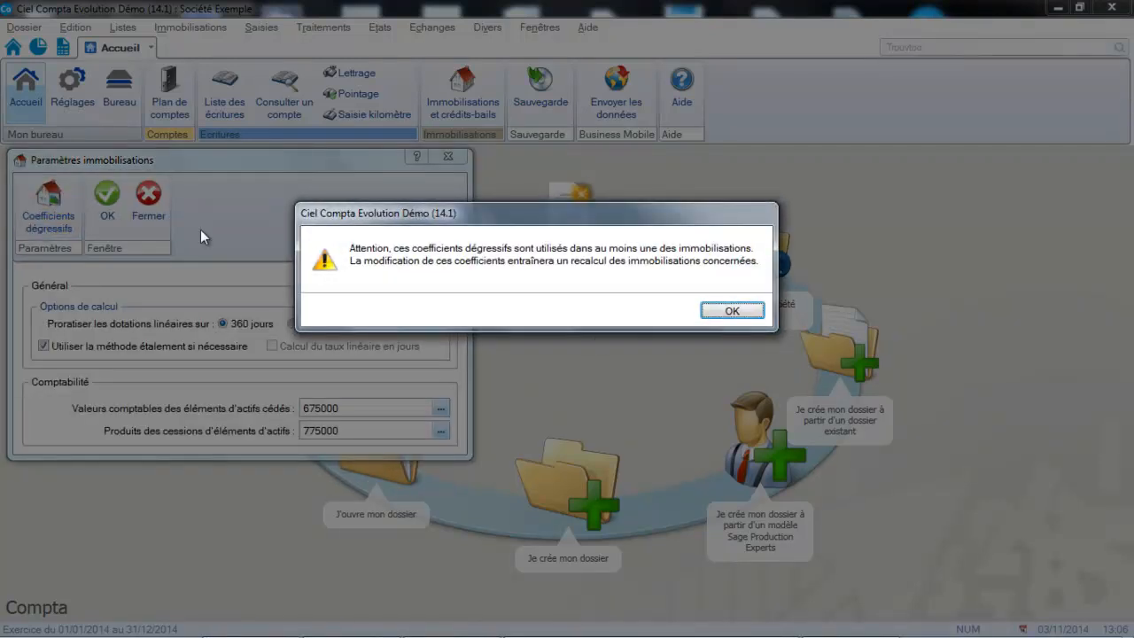
click(721, 310)
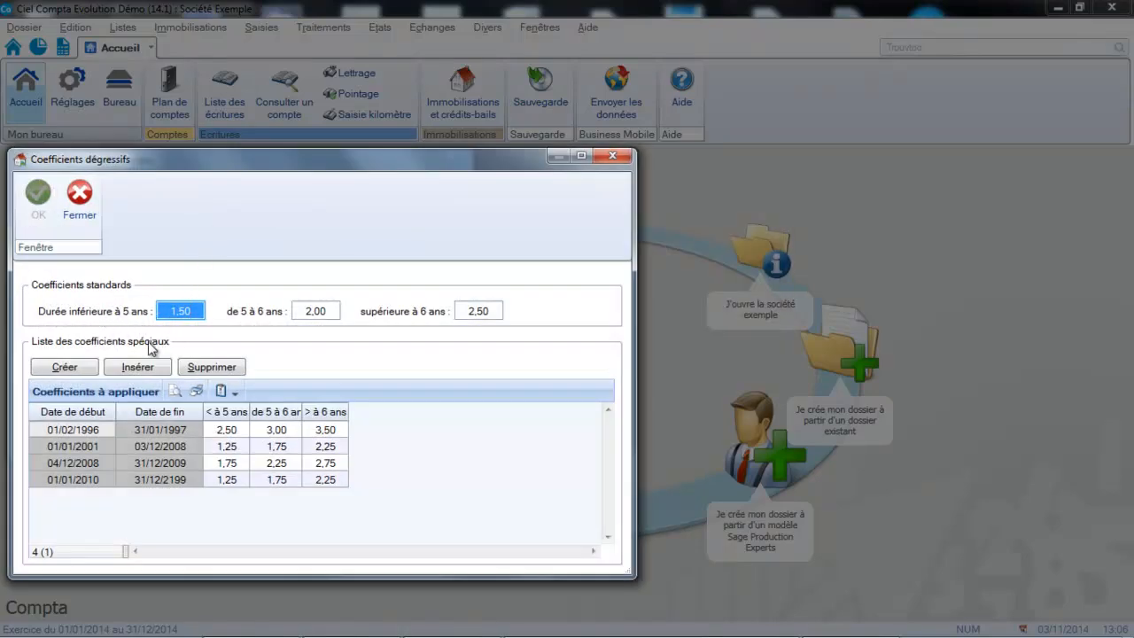
click(78, 199)
click(104, 198)
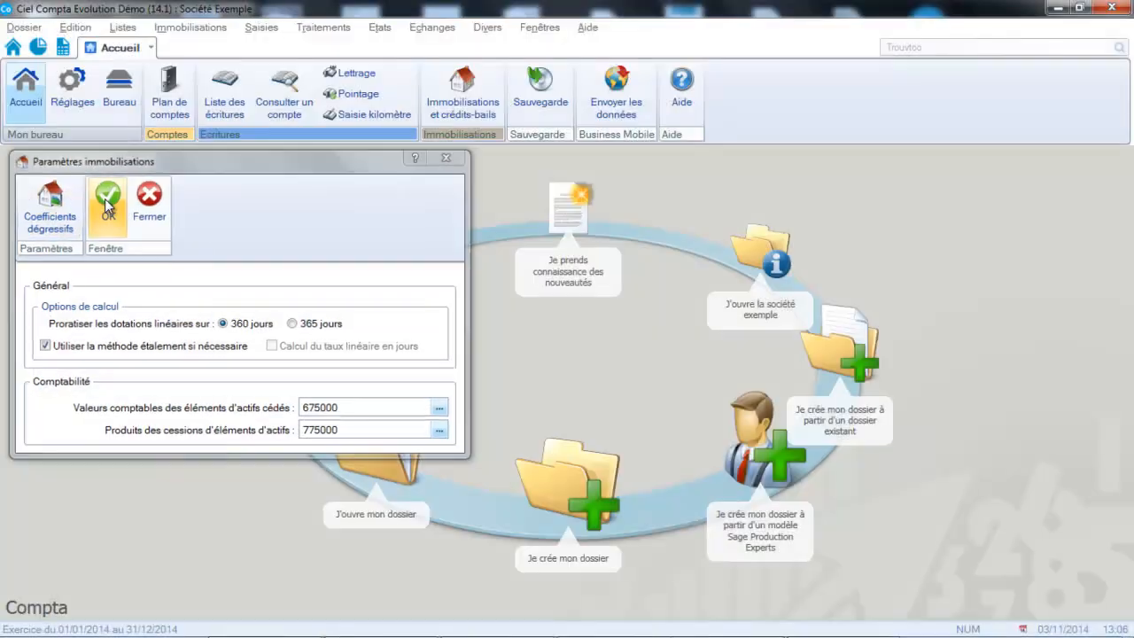
click(23, 26)
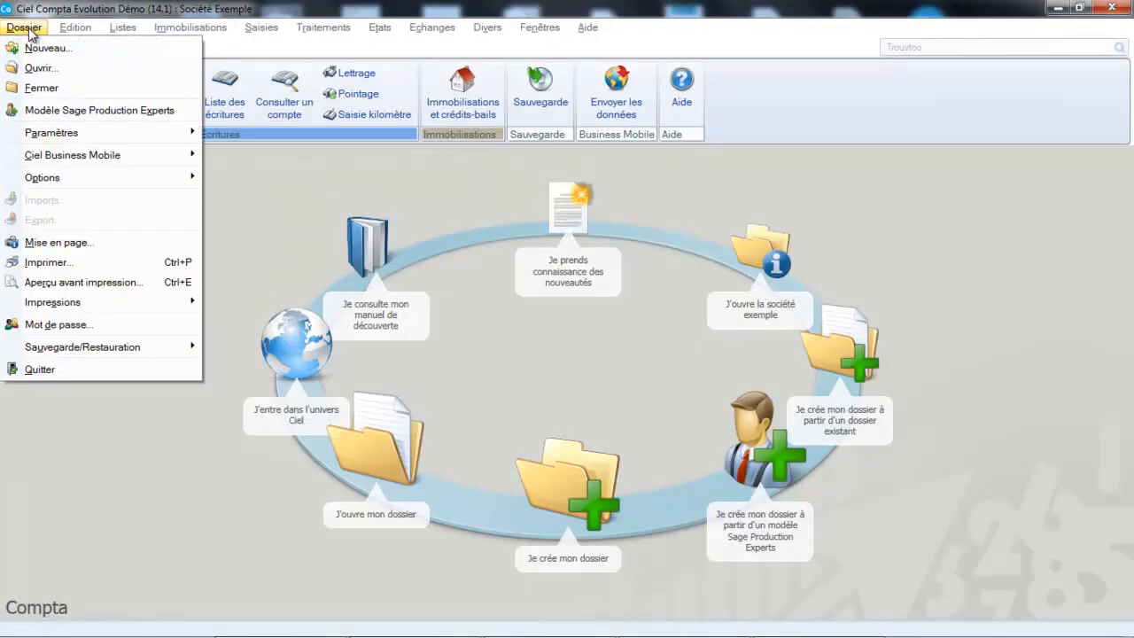
mouse_move(46, 134)
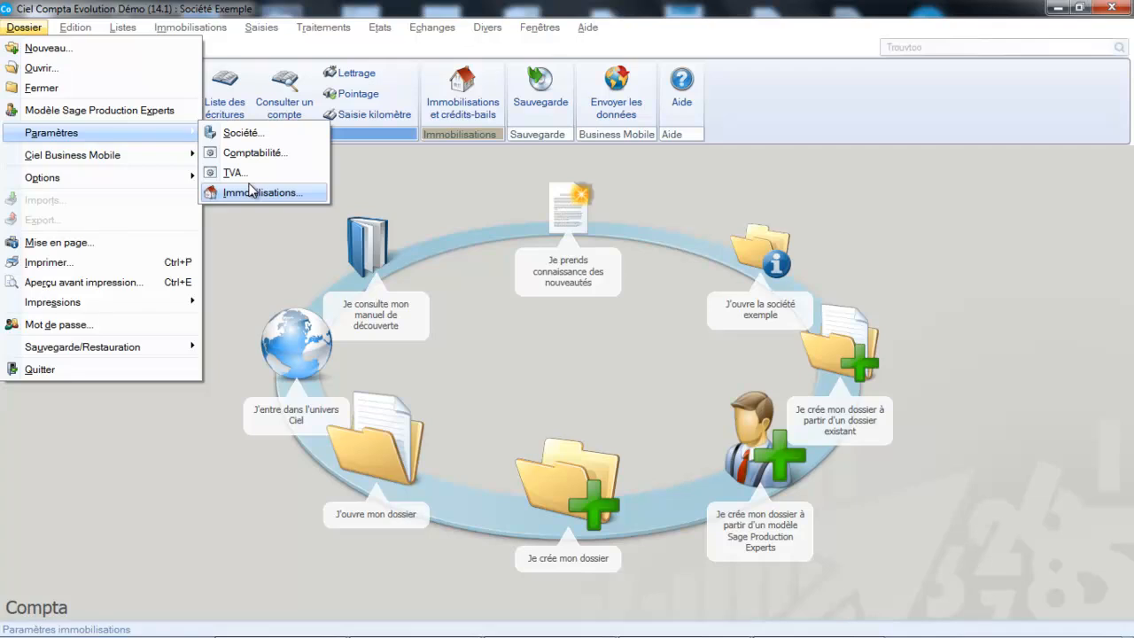
click(244, 232)
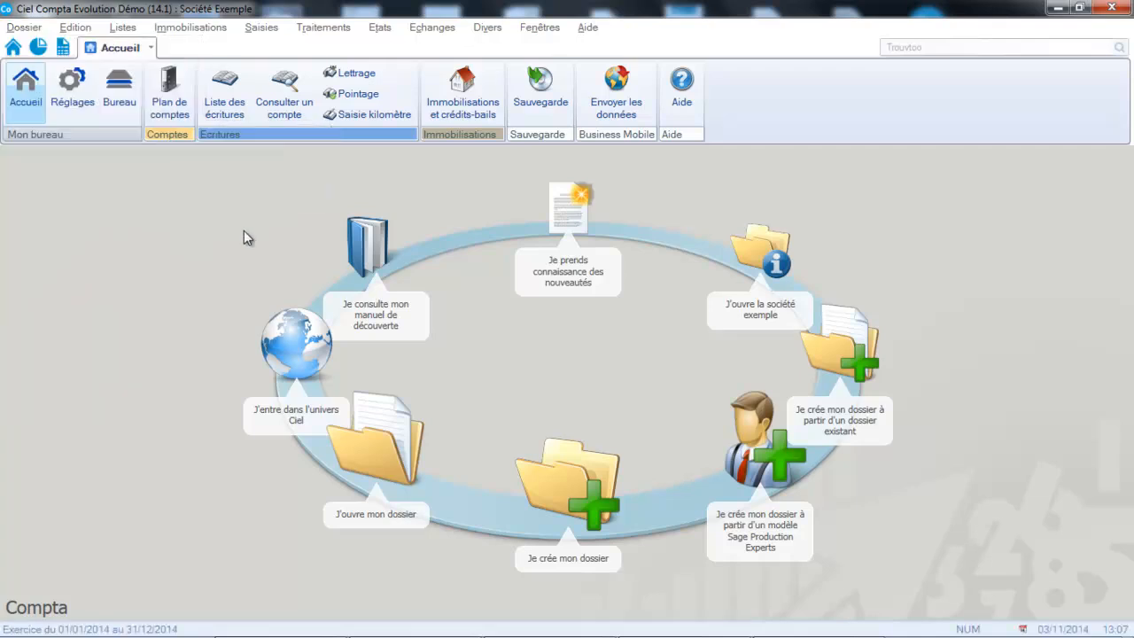
Show the lists available for the company file
click(116, 29)
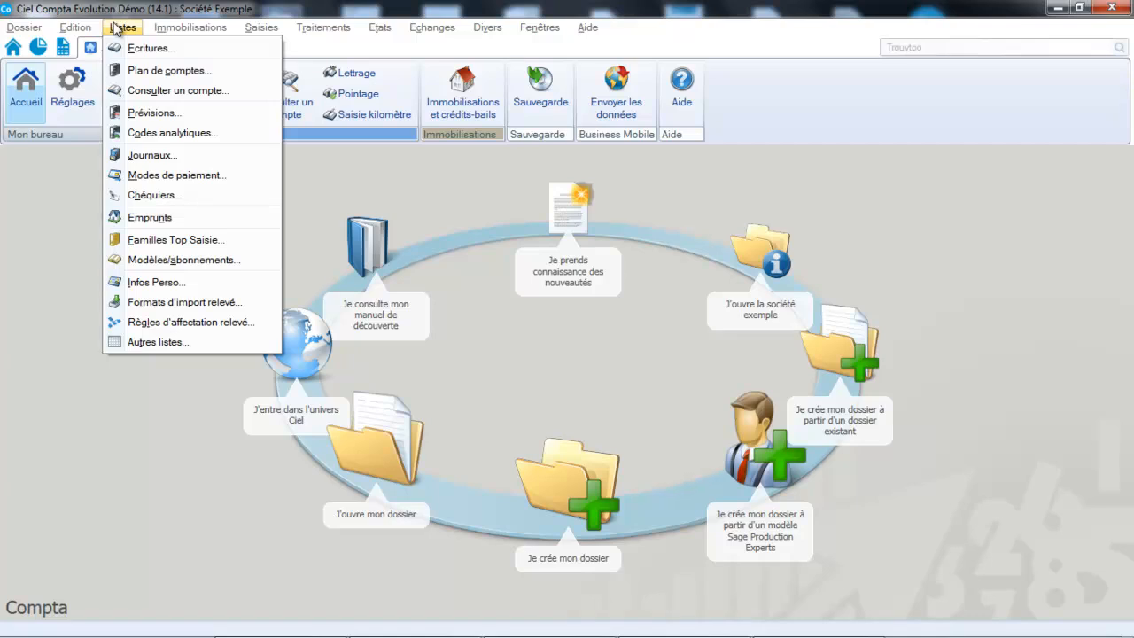